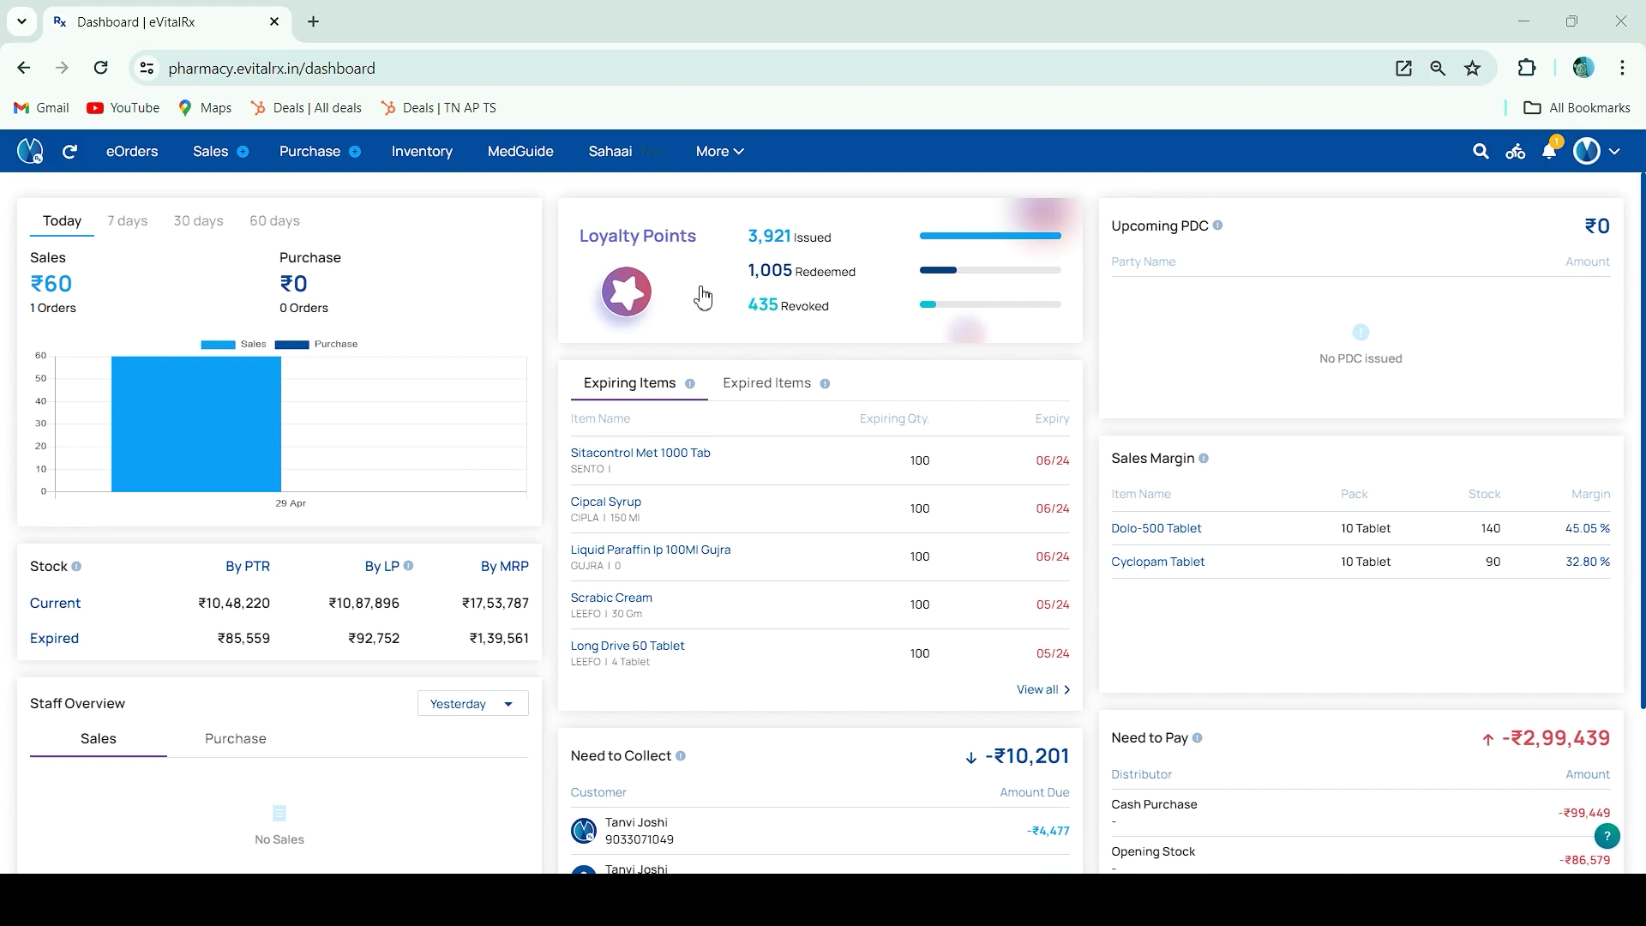
# Open the Loyalty Program dashboard showing 3921 issued, 1005 redeemed and 435 revoked points
pyautogui.click(1585, 152)
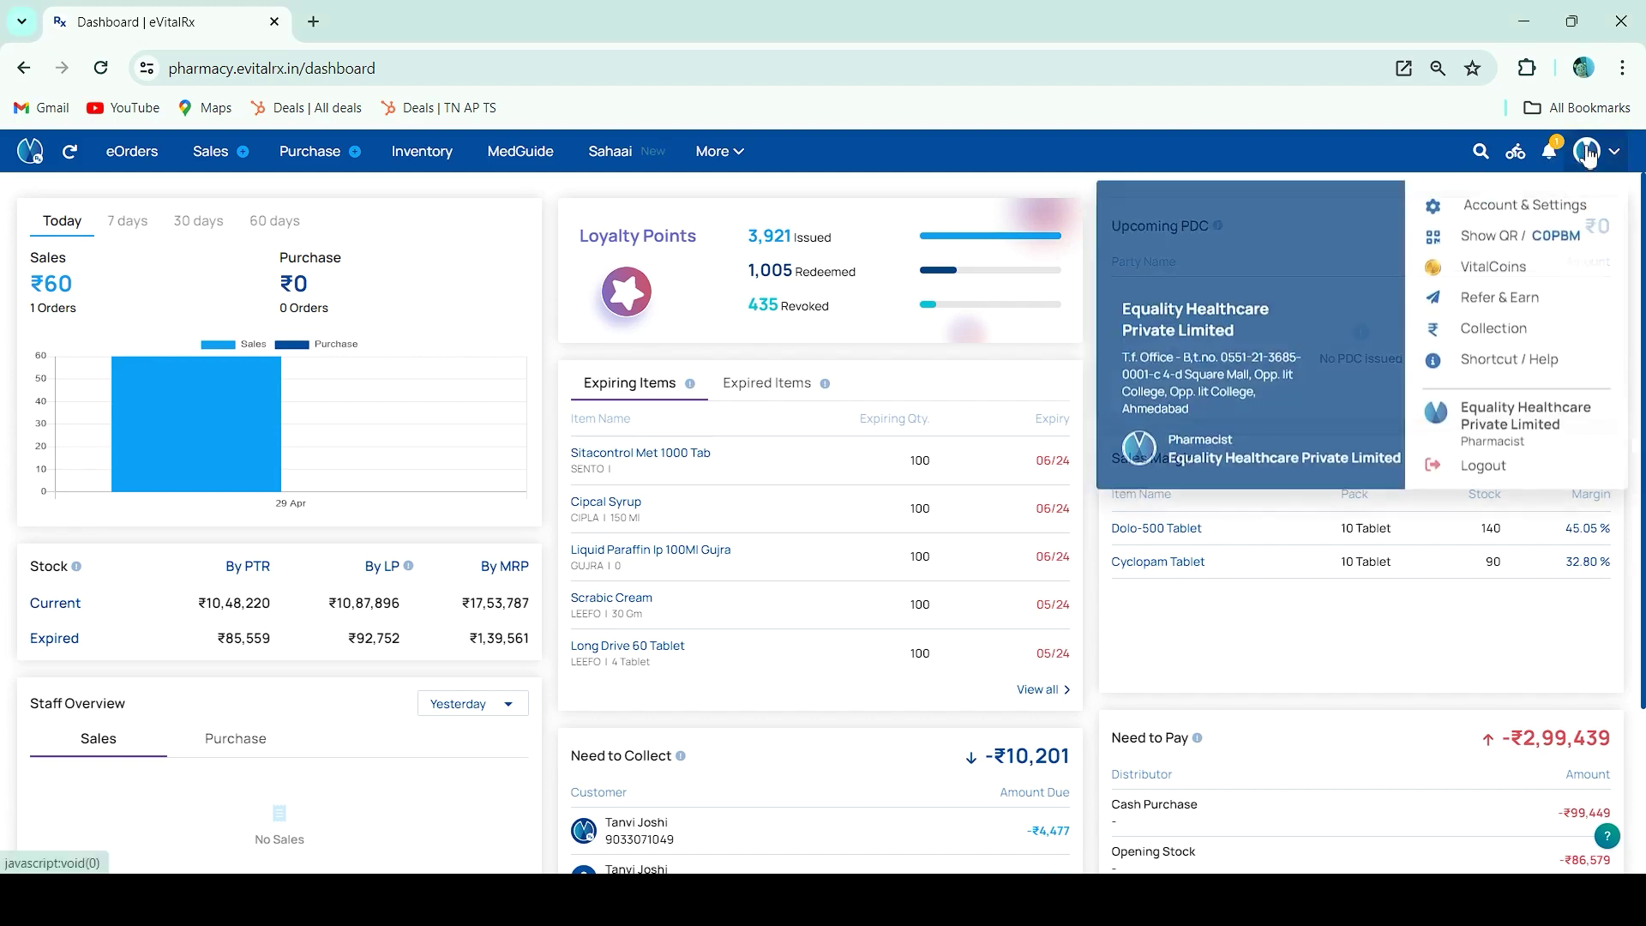
pyautogui.click(1541, 202)
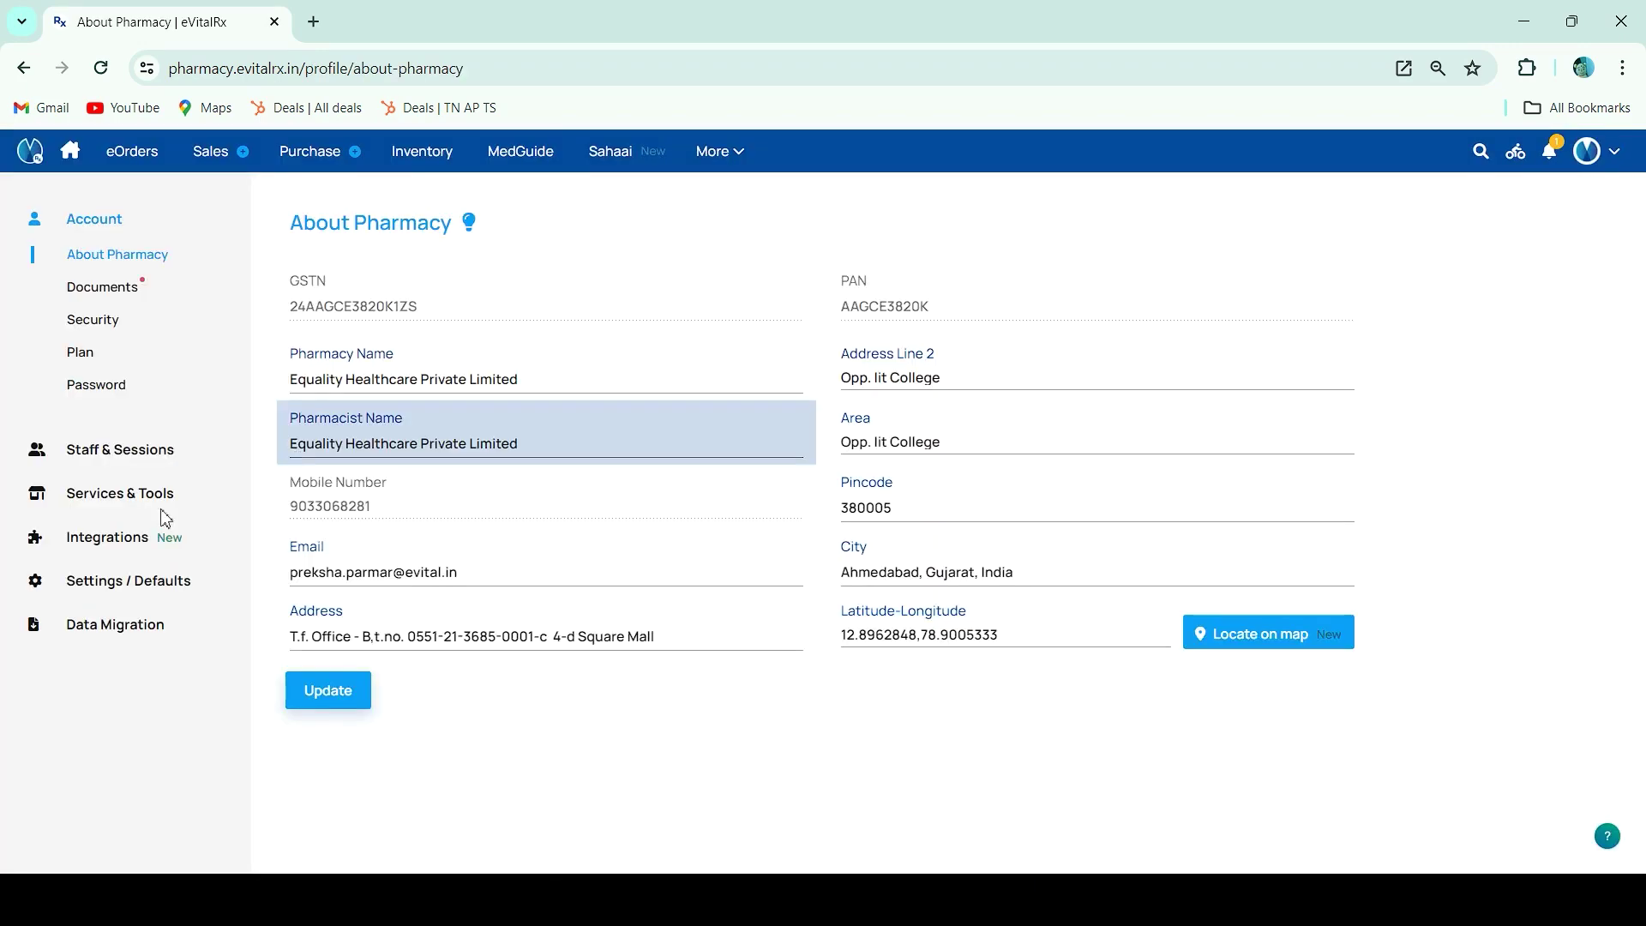
pyautogui.click(144, 495)
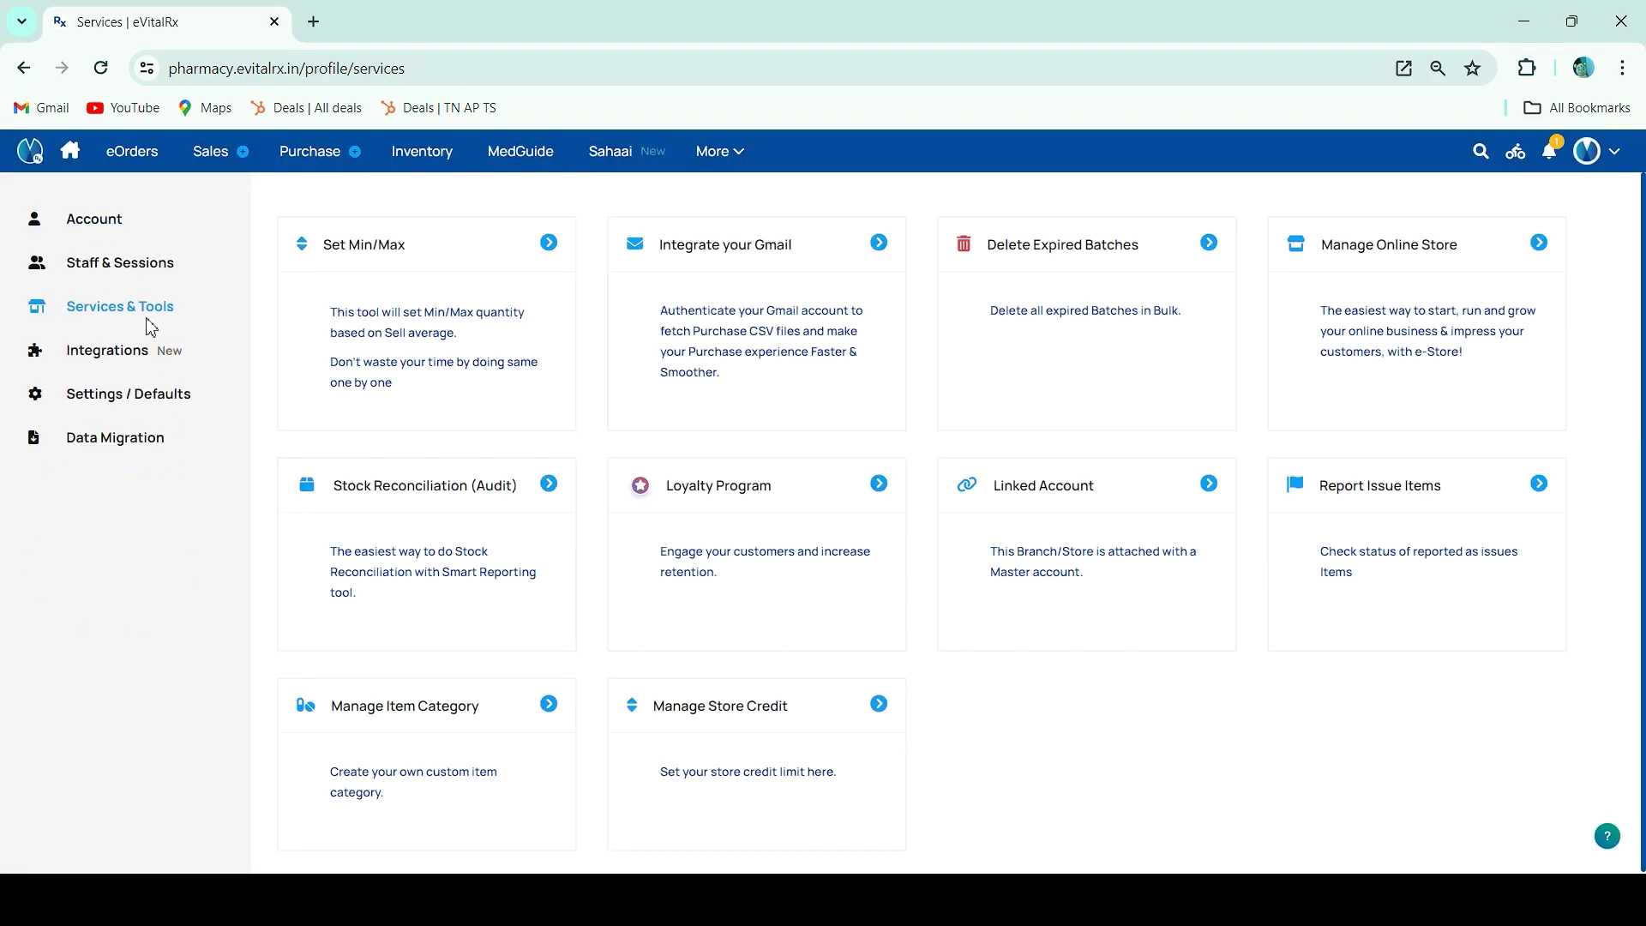
pyautogui.click(722, 497)
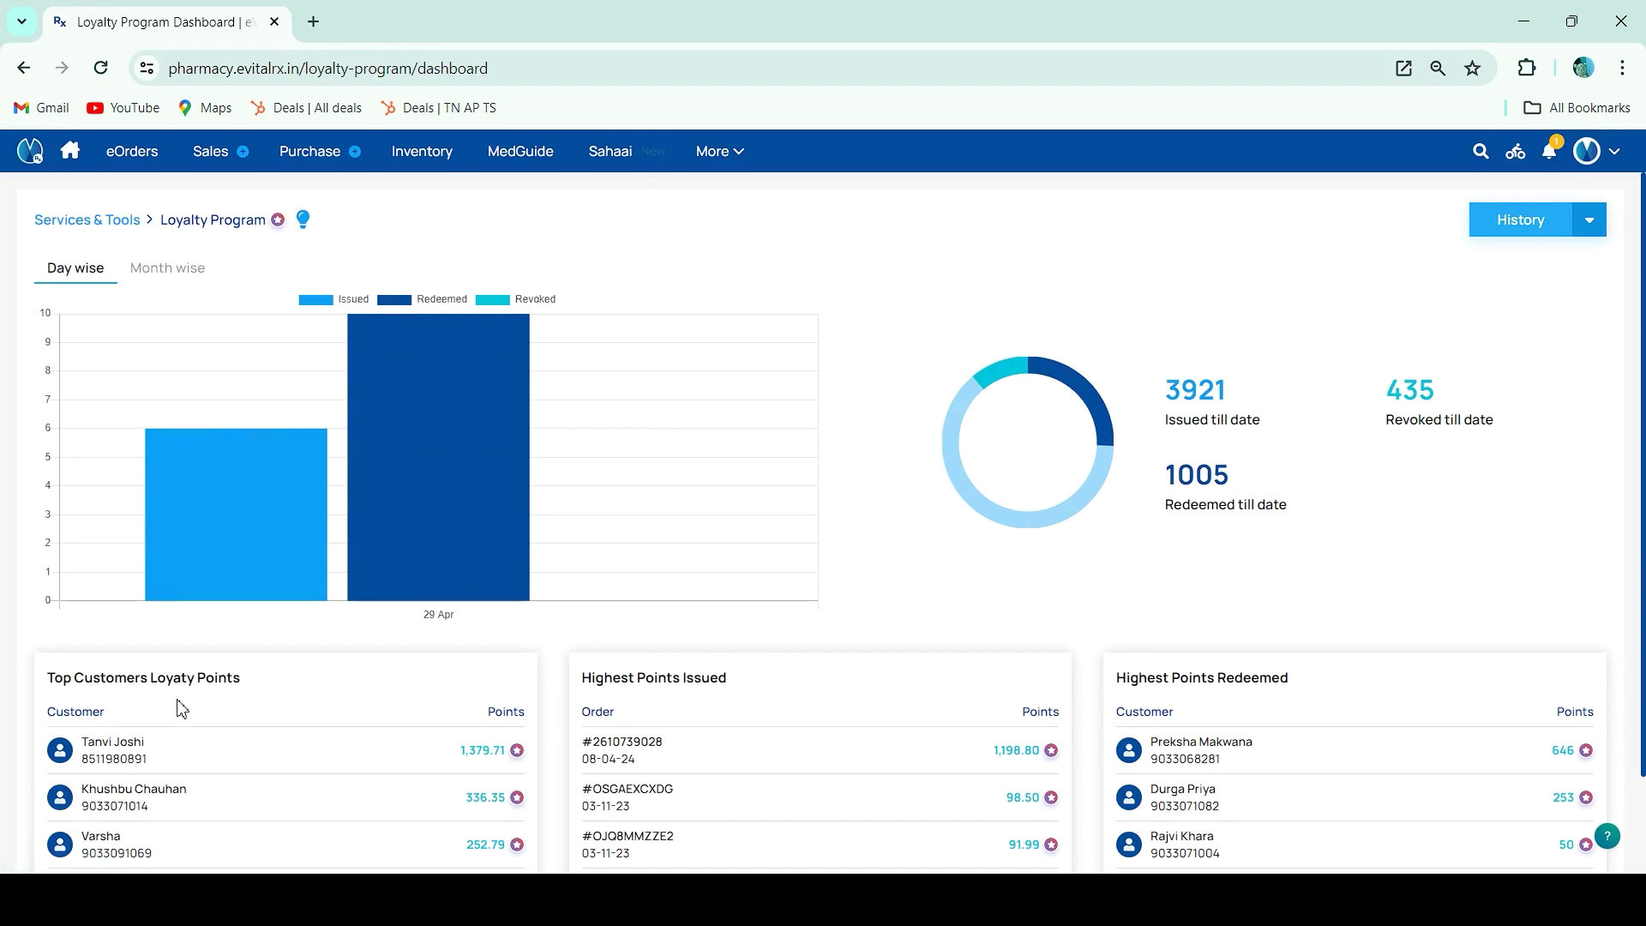
pyautogui.scroll(-1, 181, 708)
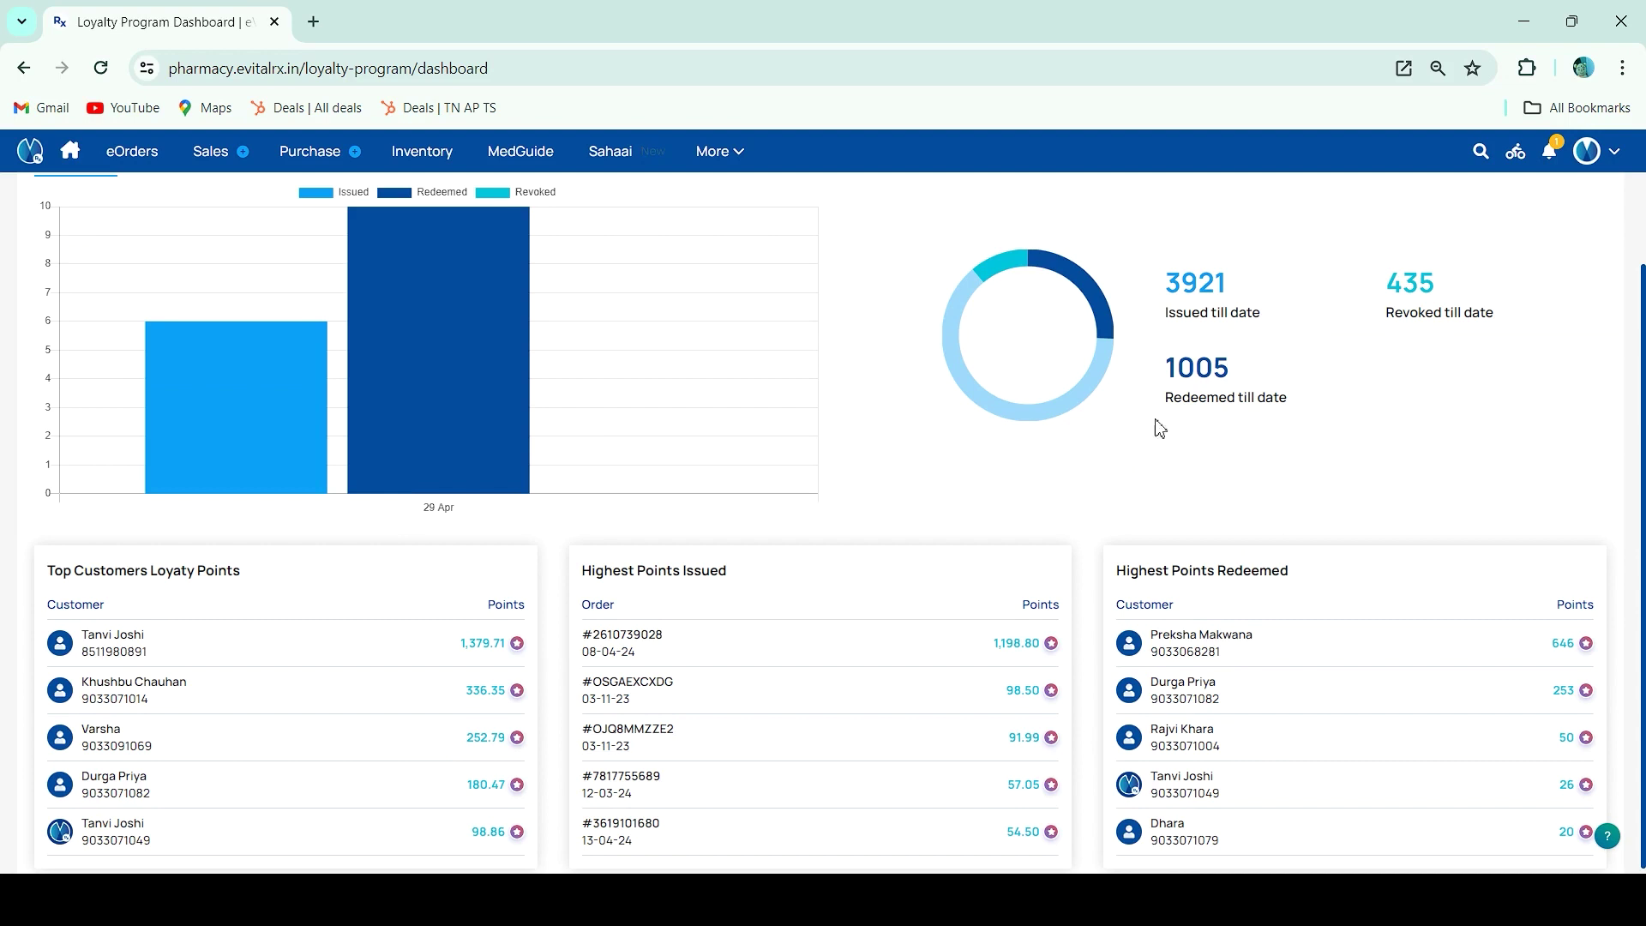
pyautogui.scroll(1, 1106, 648)
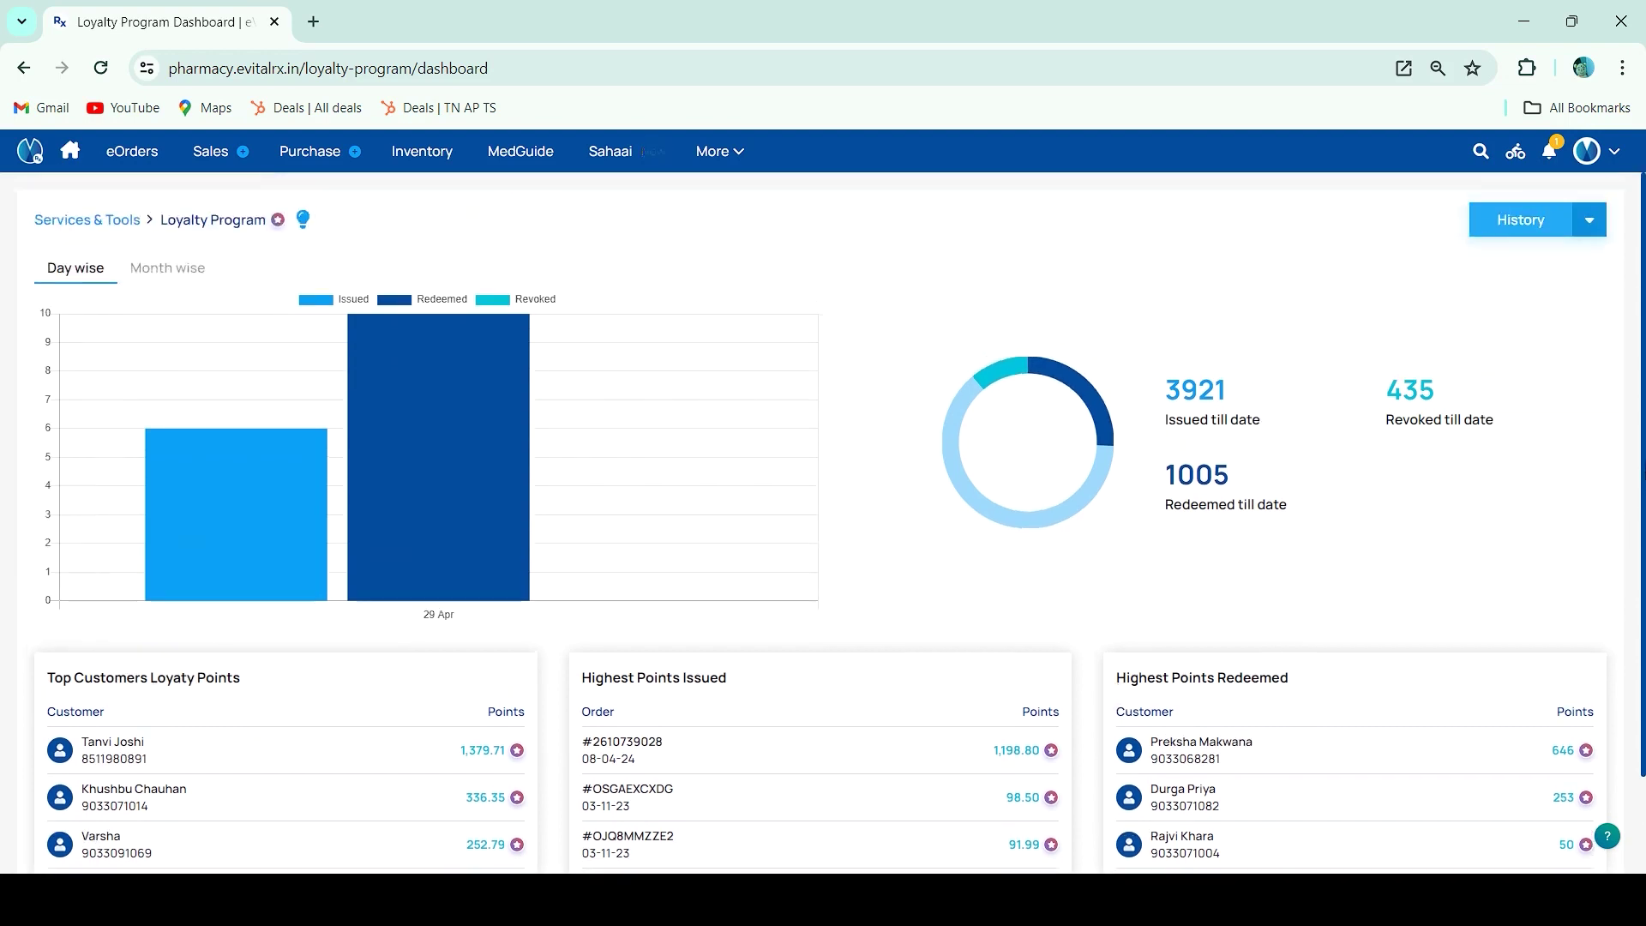
# Save the loyalty configuration with OTP required for redemption and a 50% per-bill cap
pyautogui.click(1592, 224)
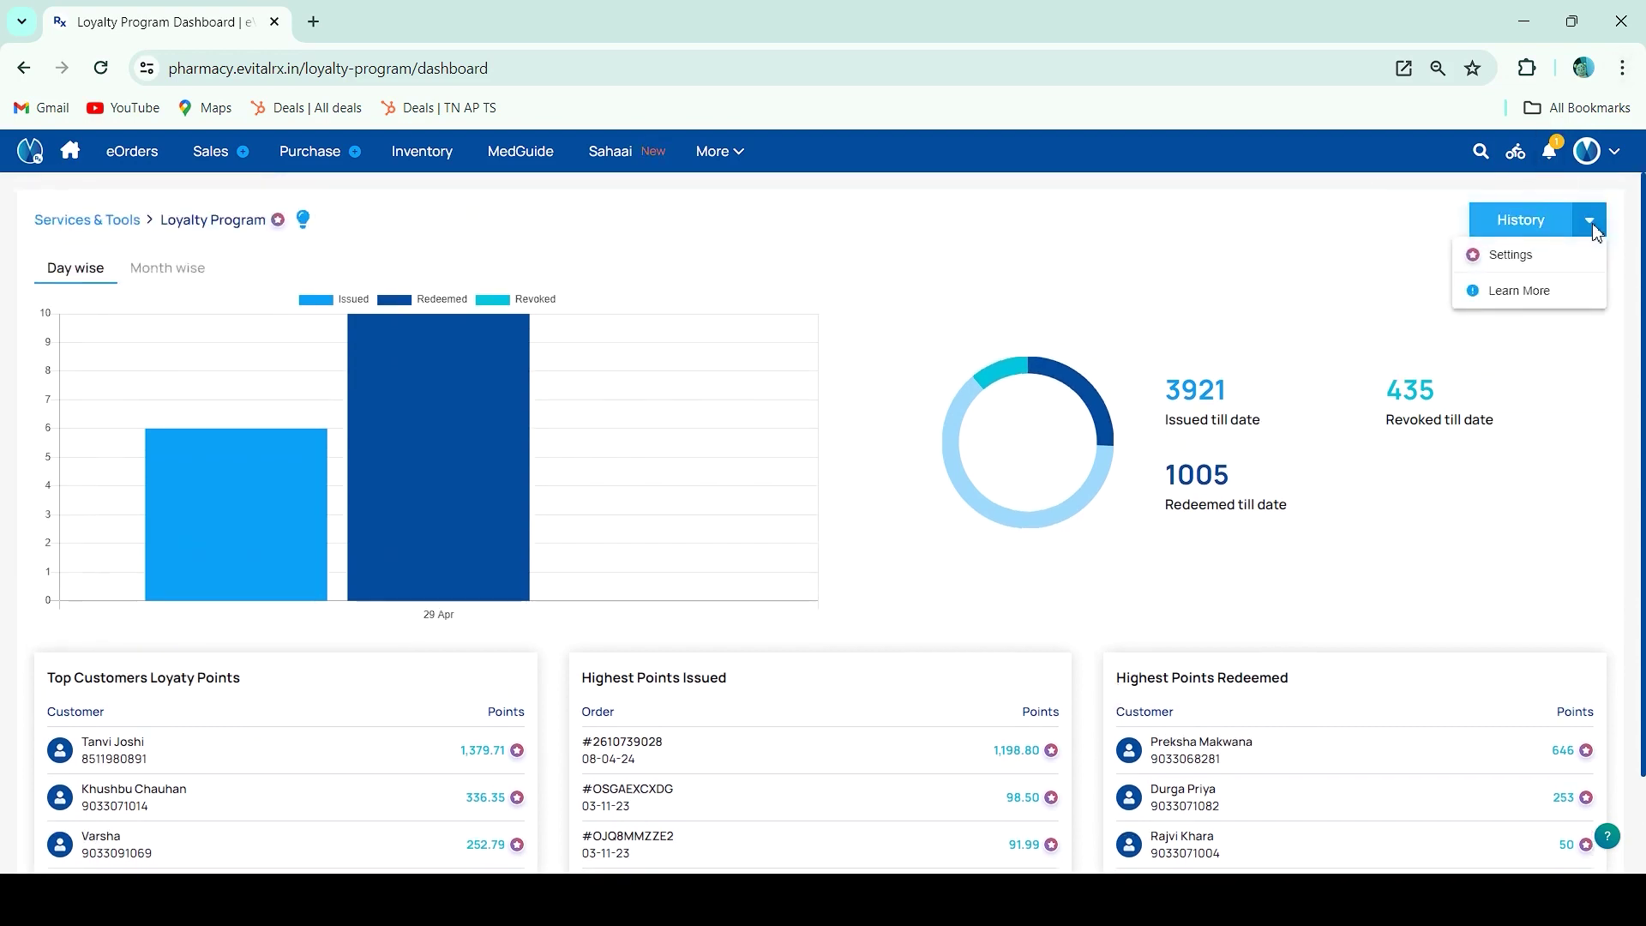
pyautogui.click(1531, 256)
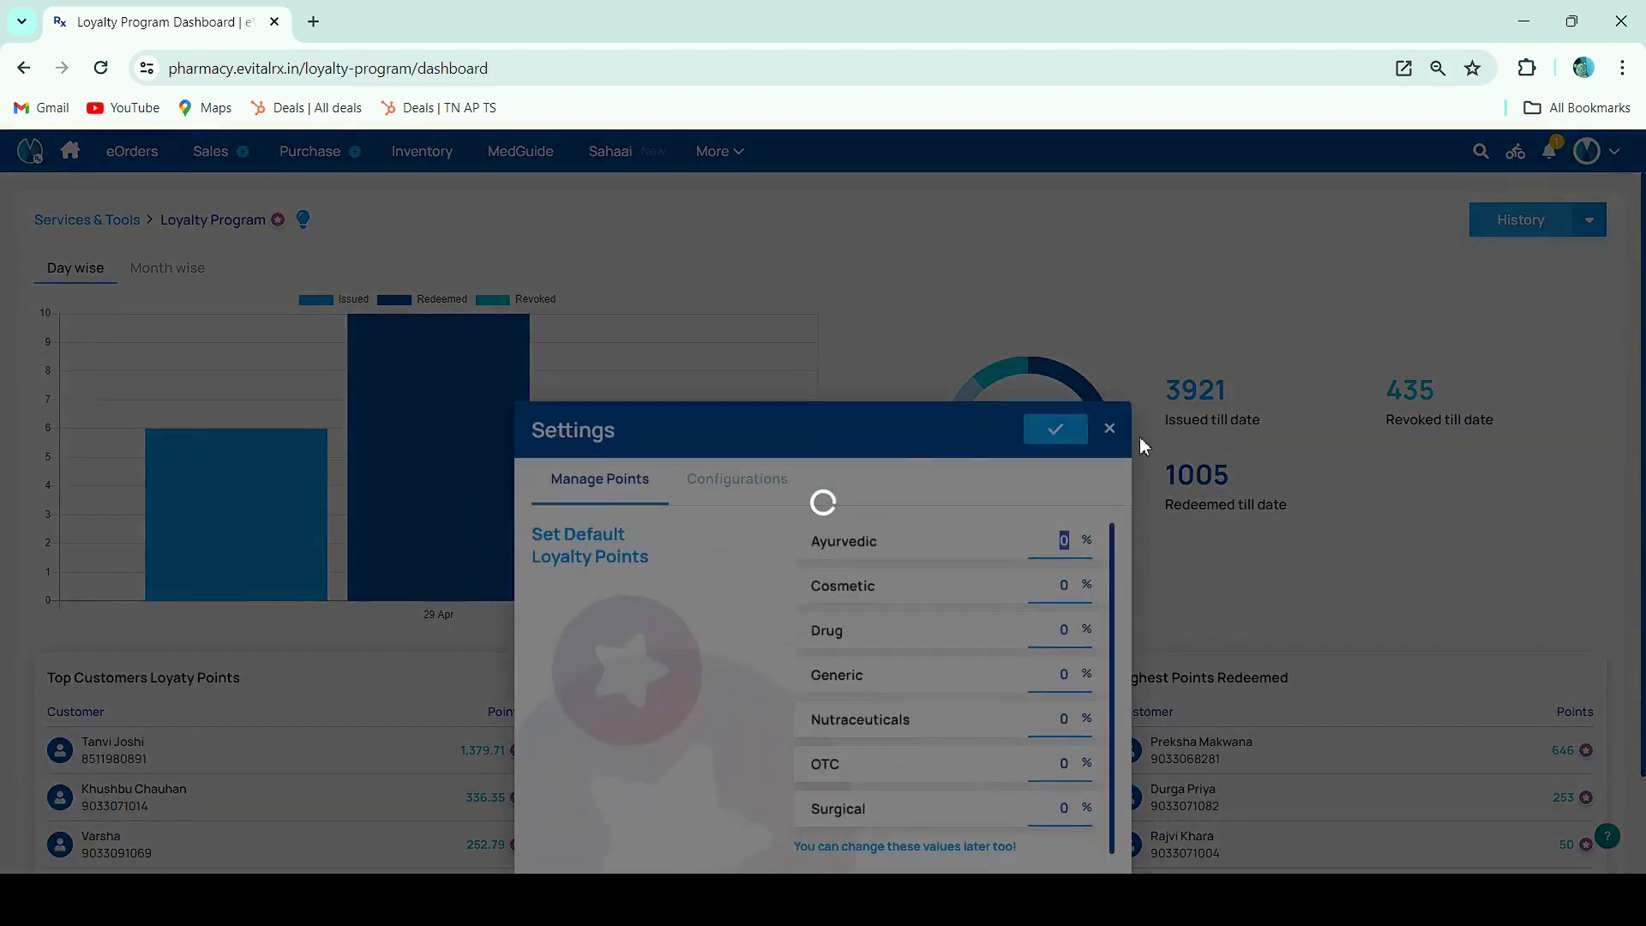
pyautogui.scroll(-3, 964, 644)
pyautogui.scroll(3, 967, 659)
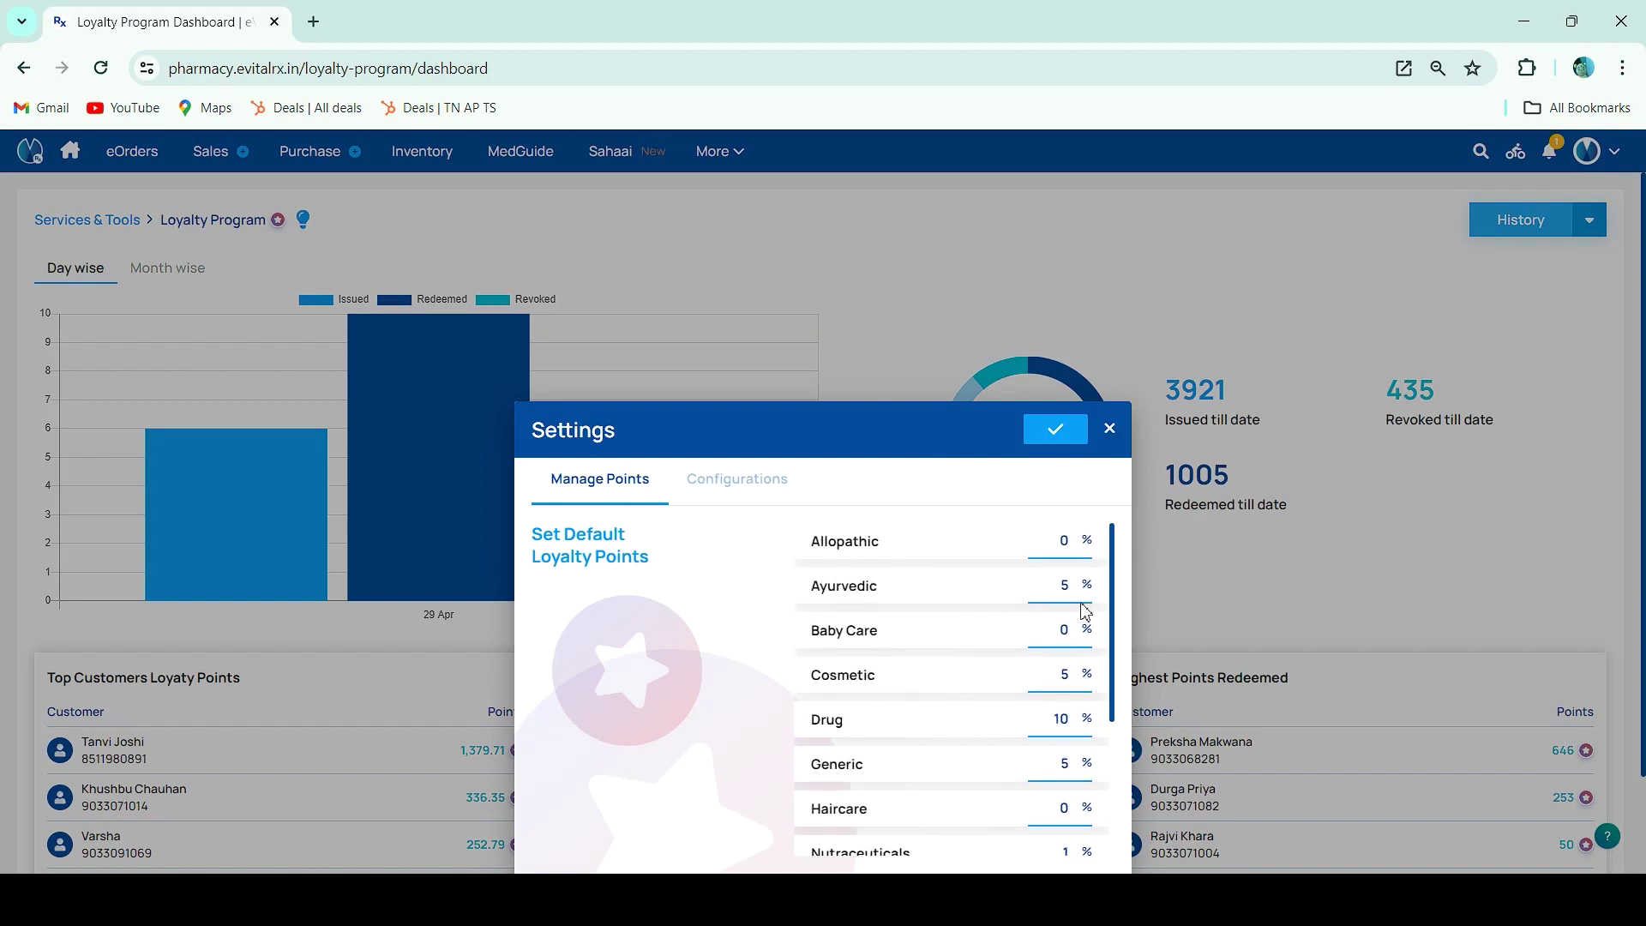
pyautogui.click(729, 489)
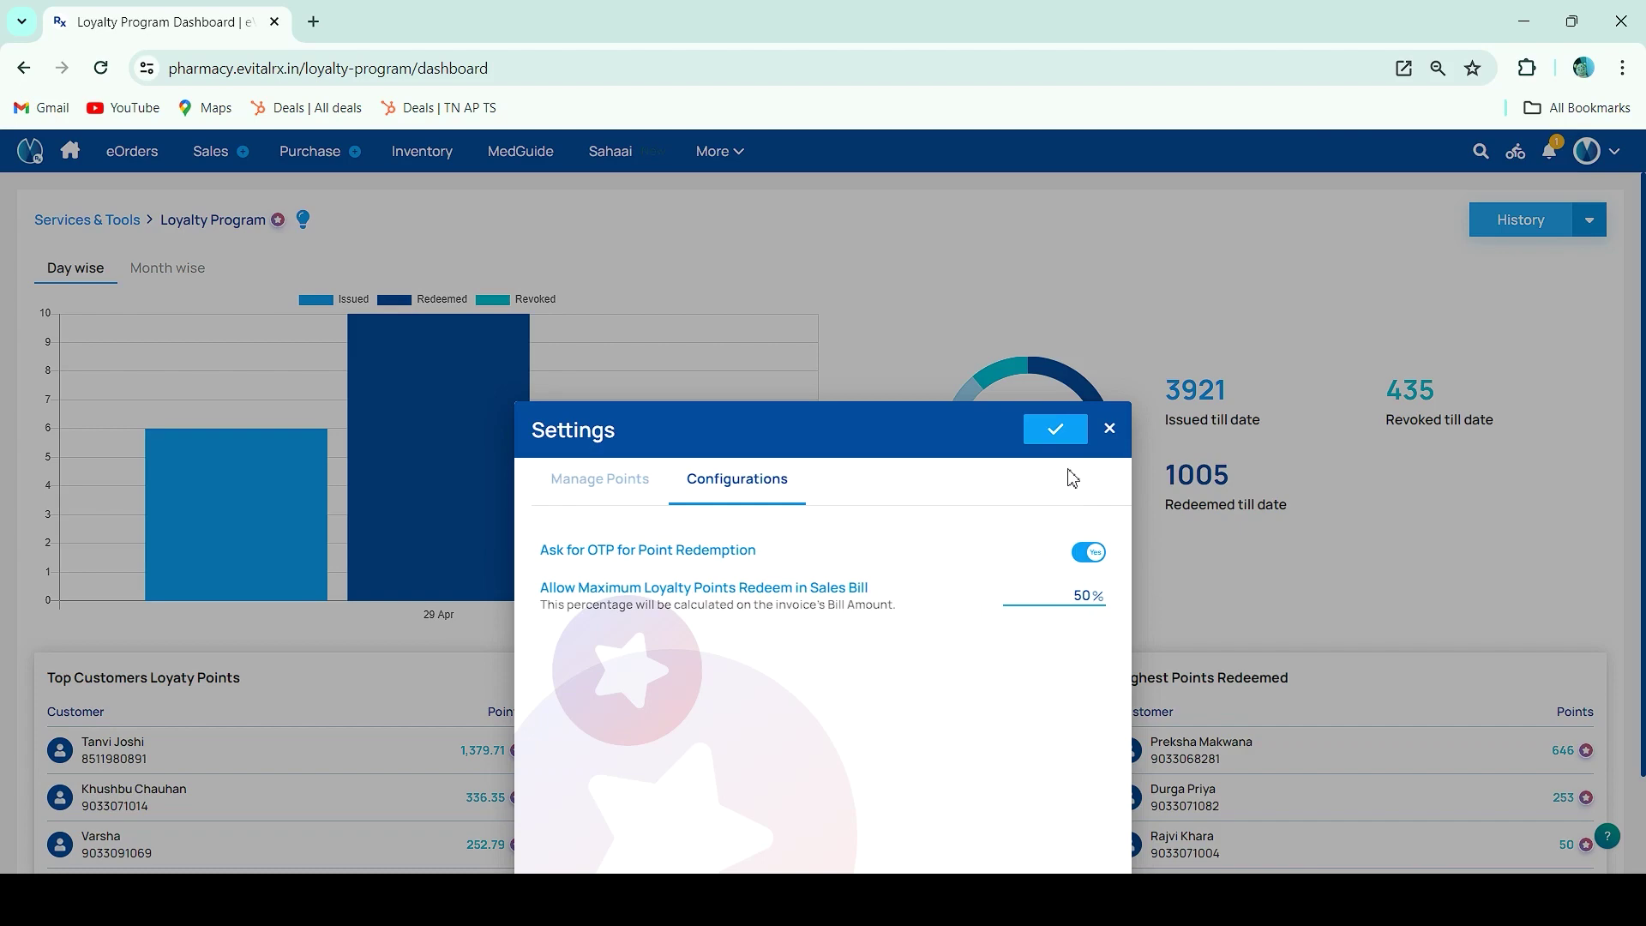
pyautogui.click(1072, 440)
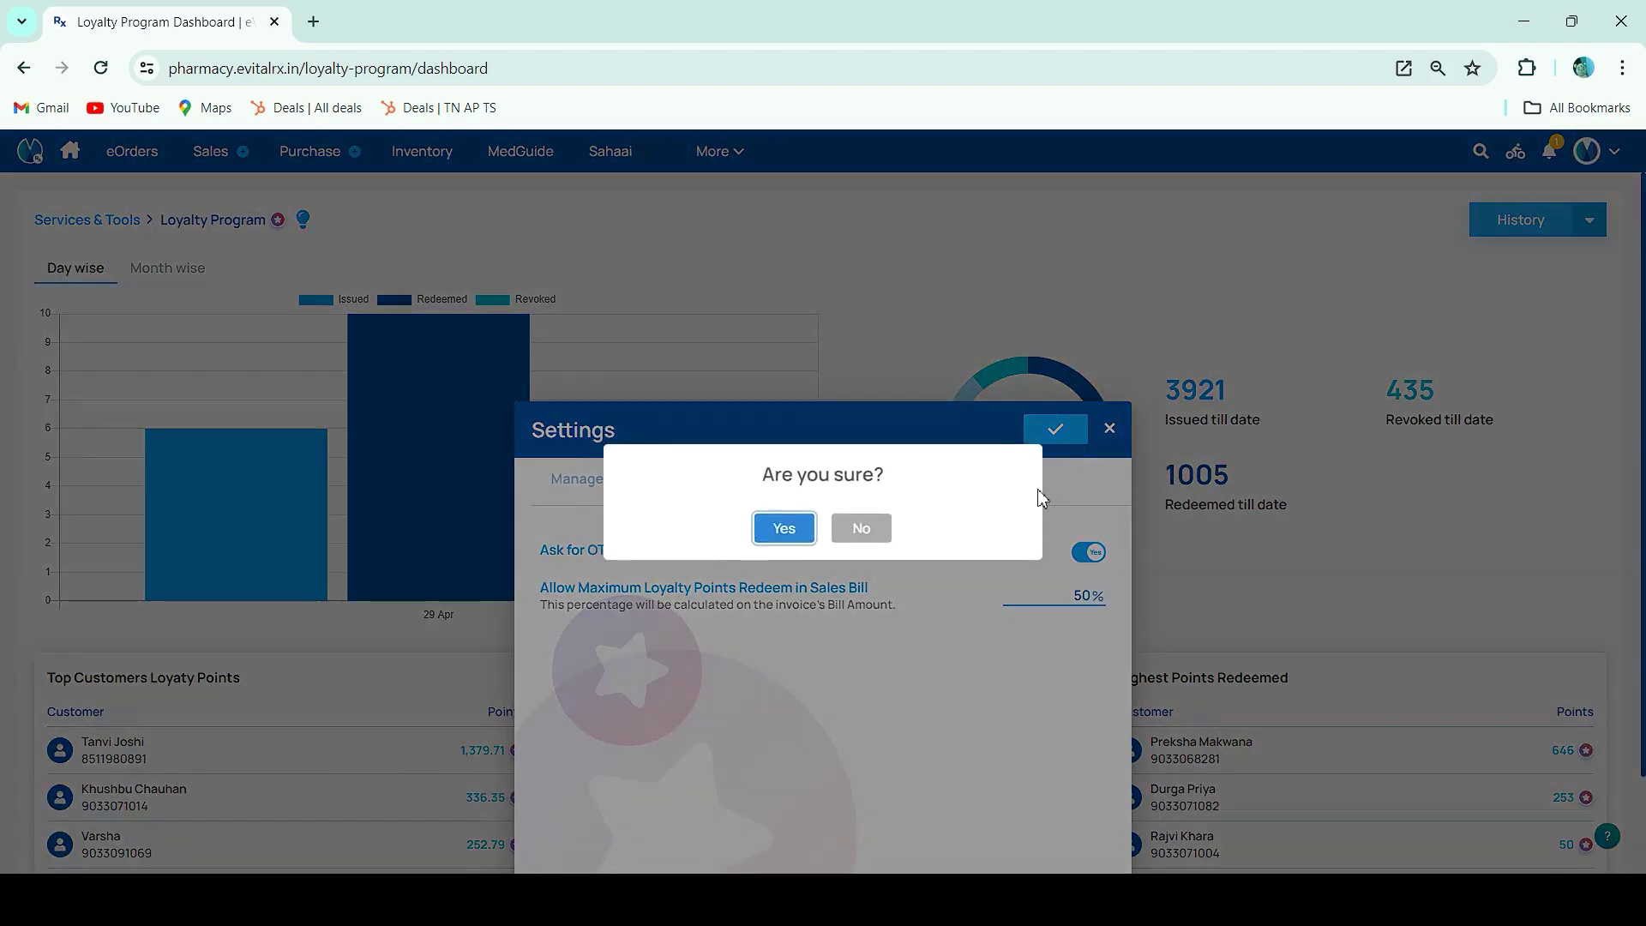
pyautogui.click(789, 530)
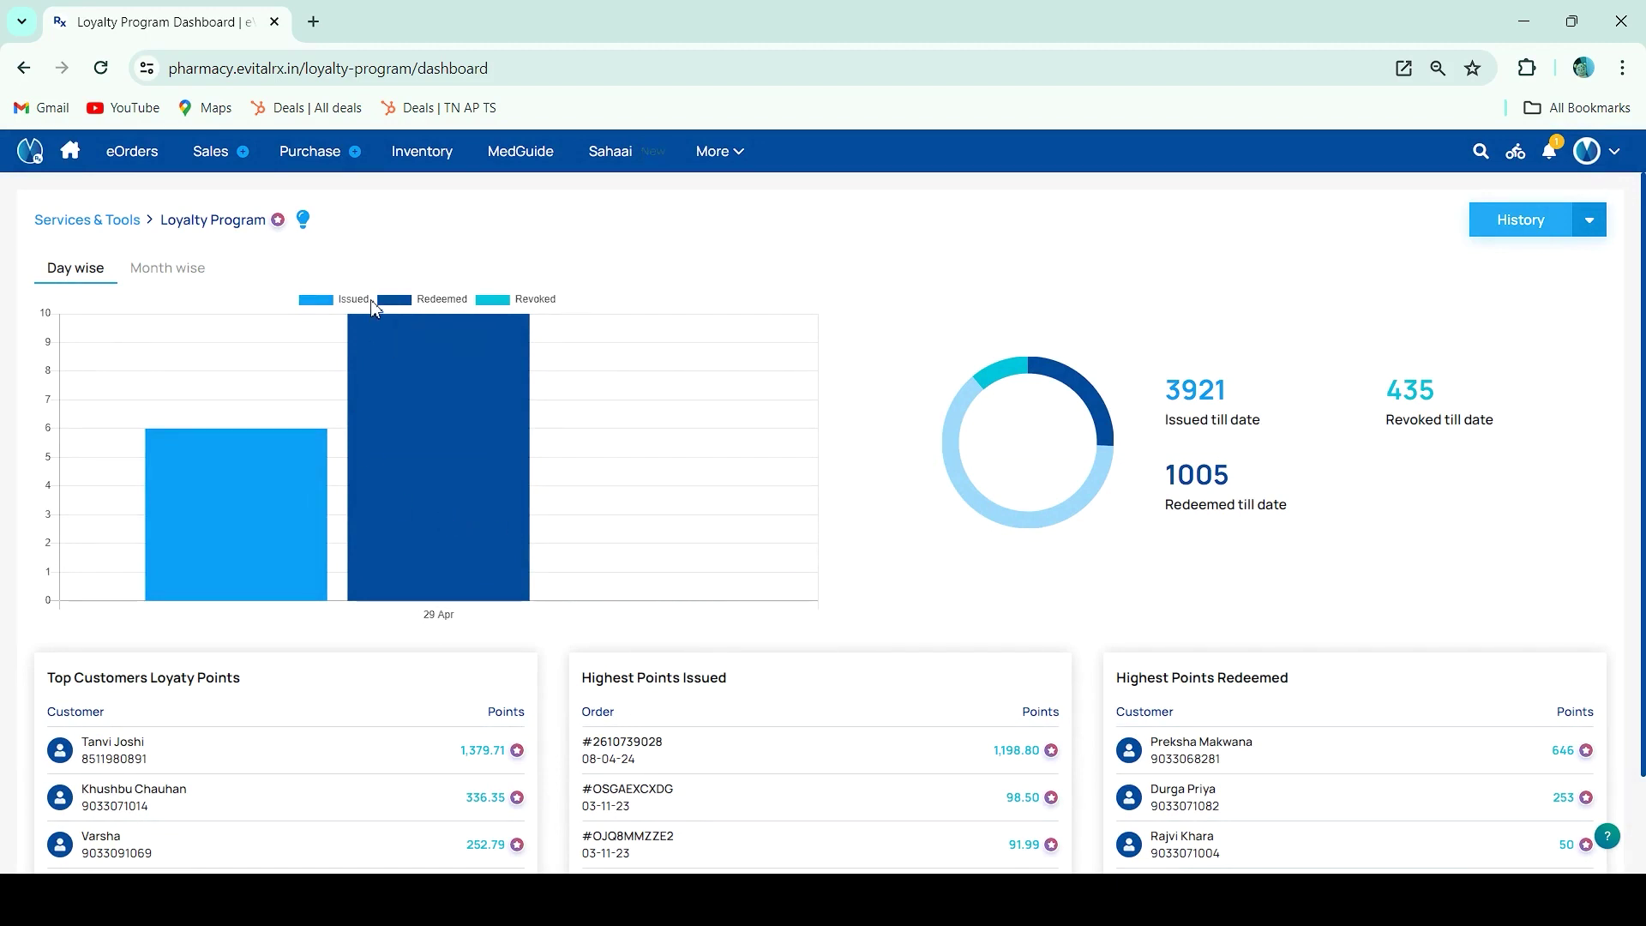
pyautogui.moveTo(275, 163)
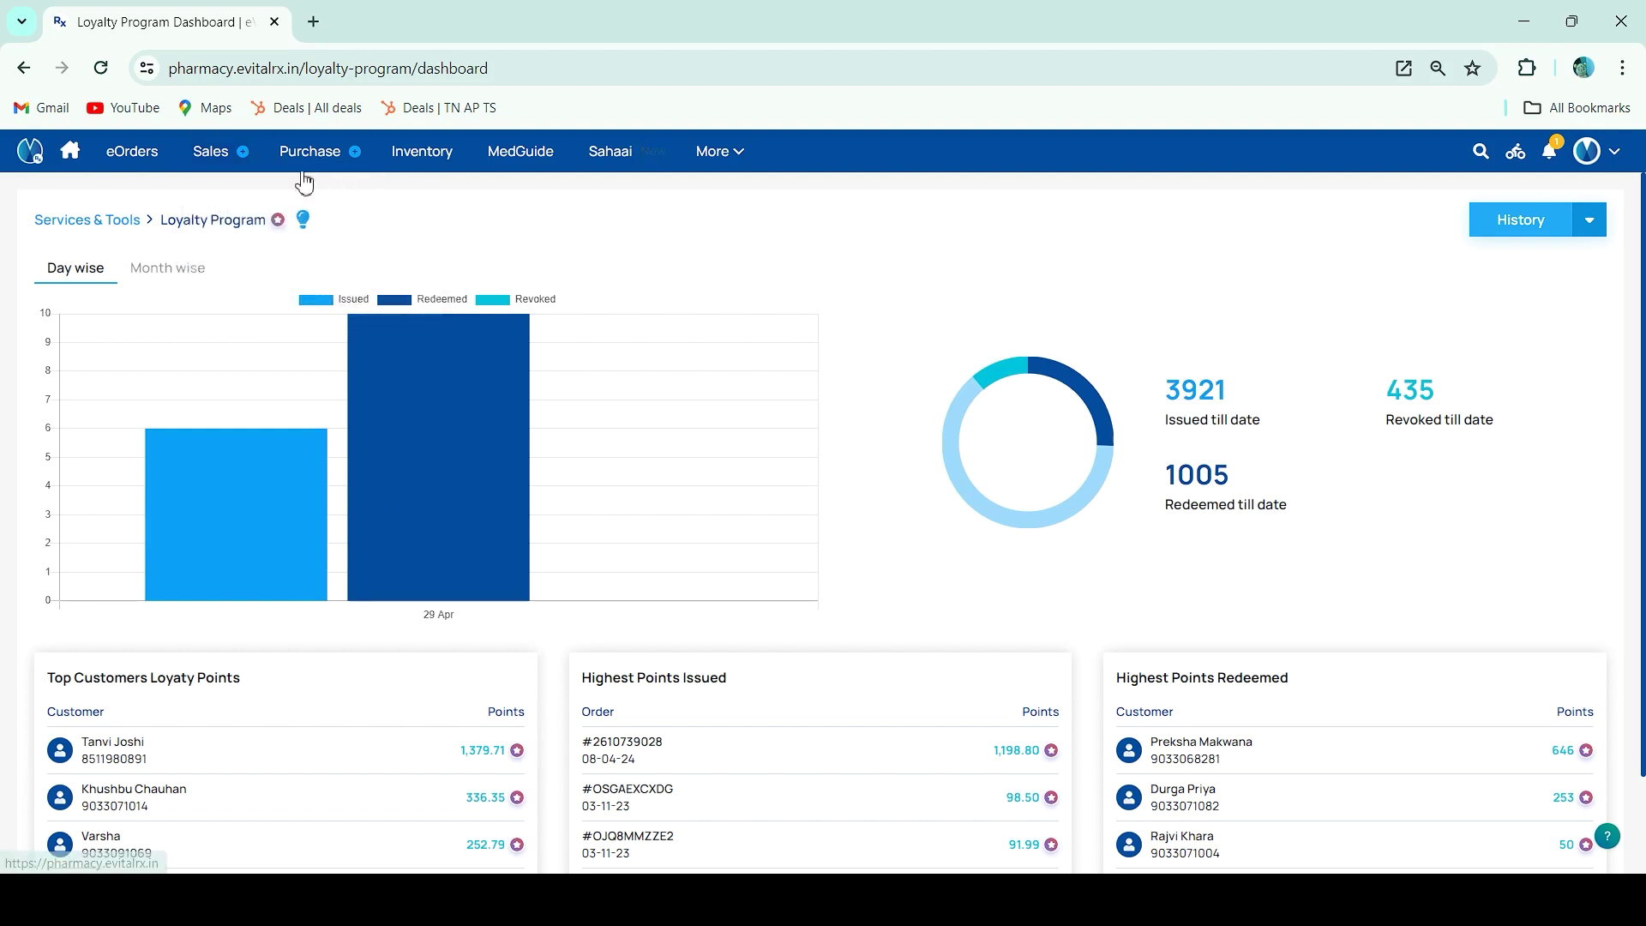
# Start a new sales bill for the searched customer and review its 28.5 loyalty points breakdown
pyautogui.click(247, 158)
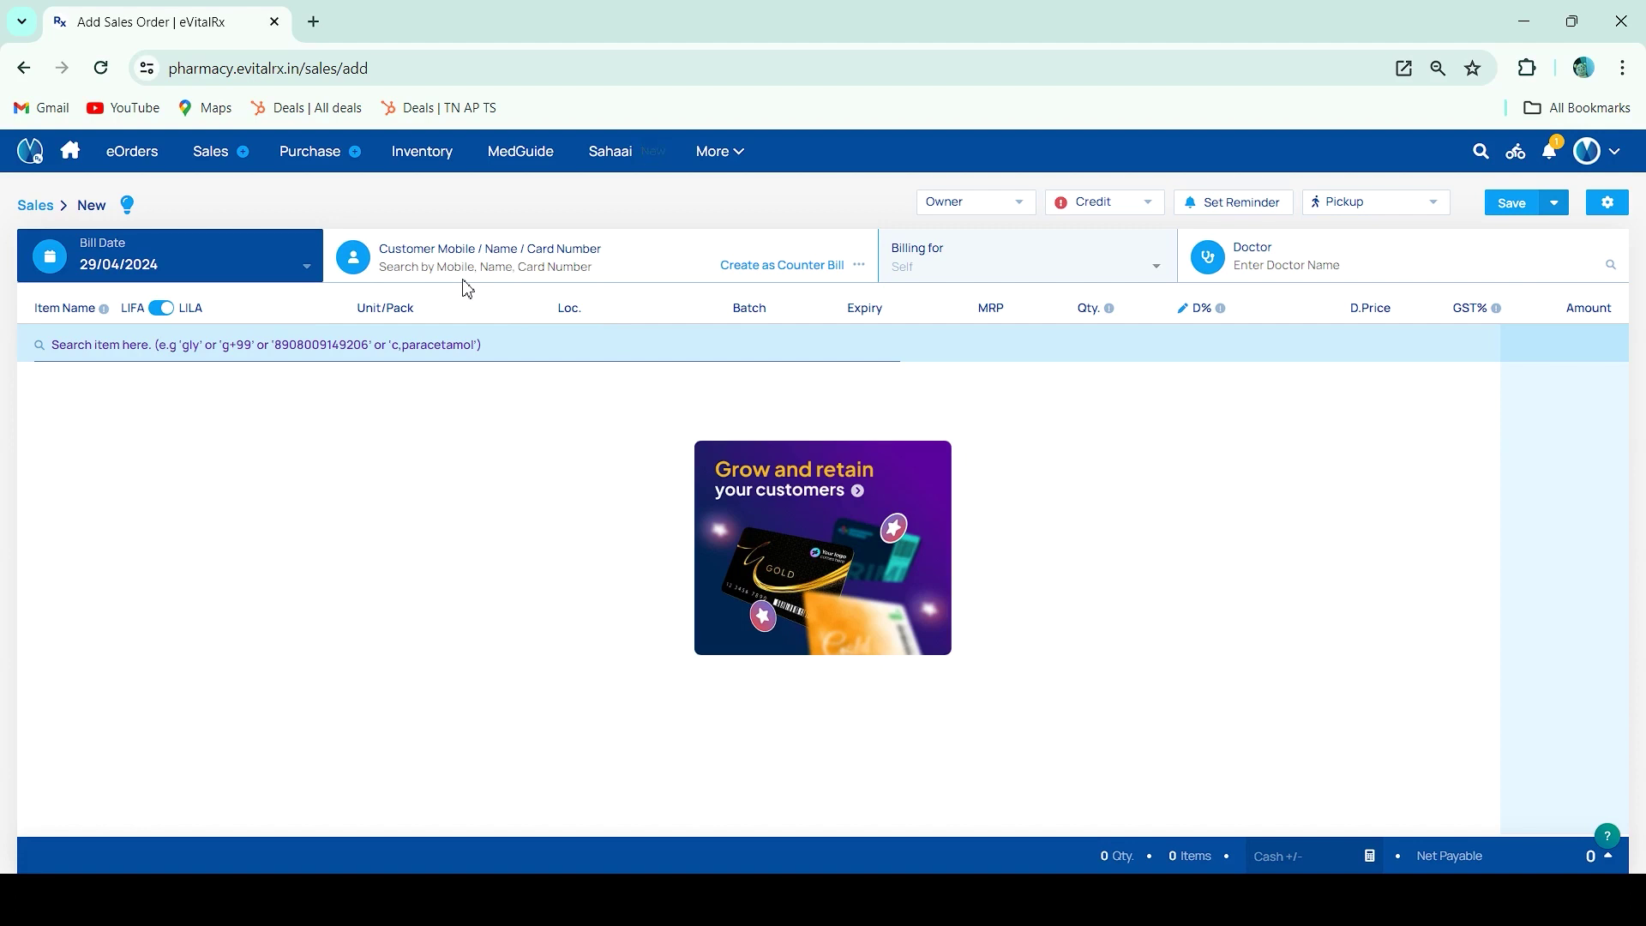
pyautogui.click(444, 266)
pyautogui.write('Durga')
pyautogui.click(434, 310)
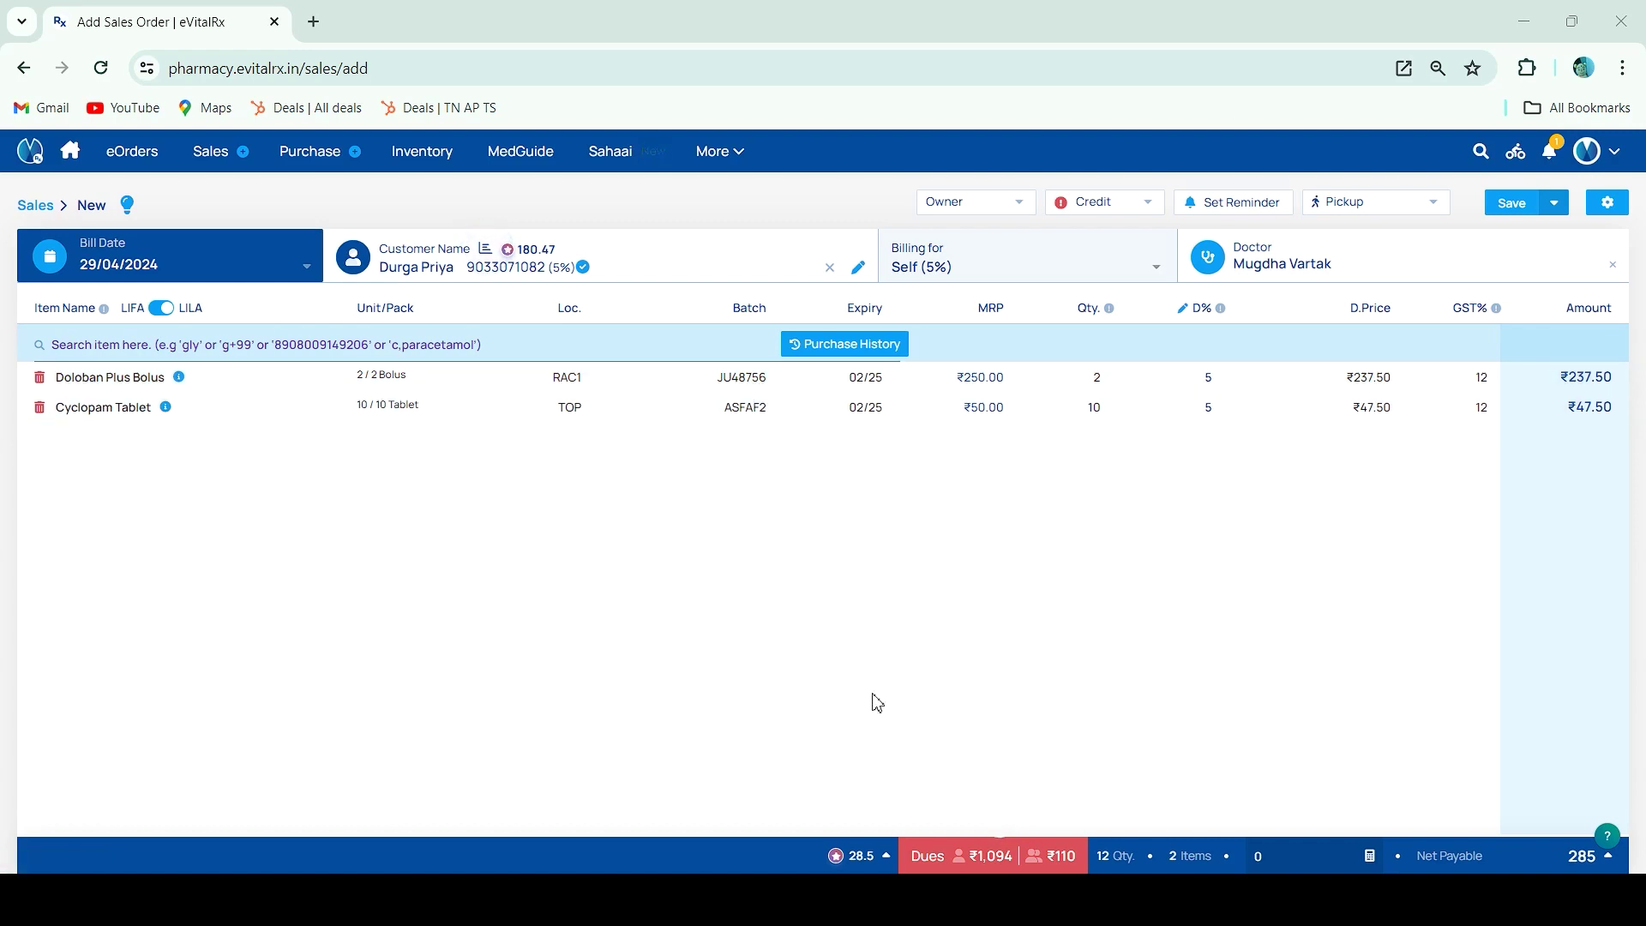
pyautogui.click(859, 856)
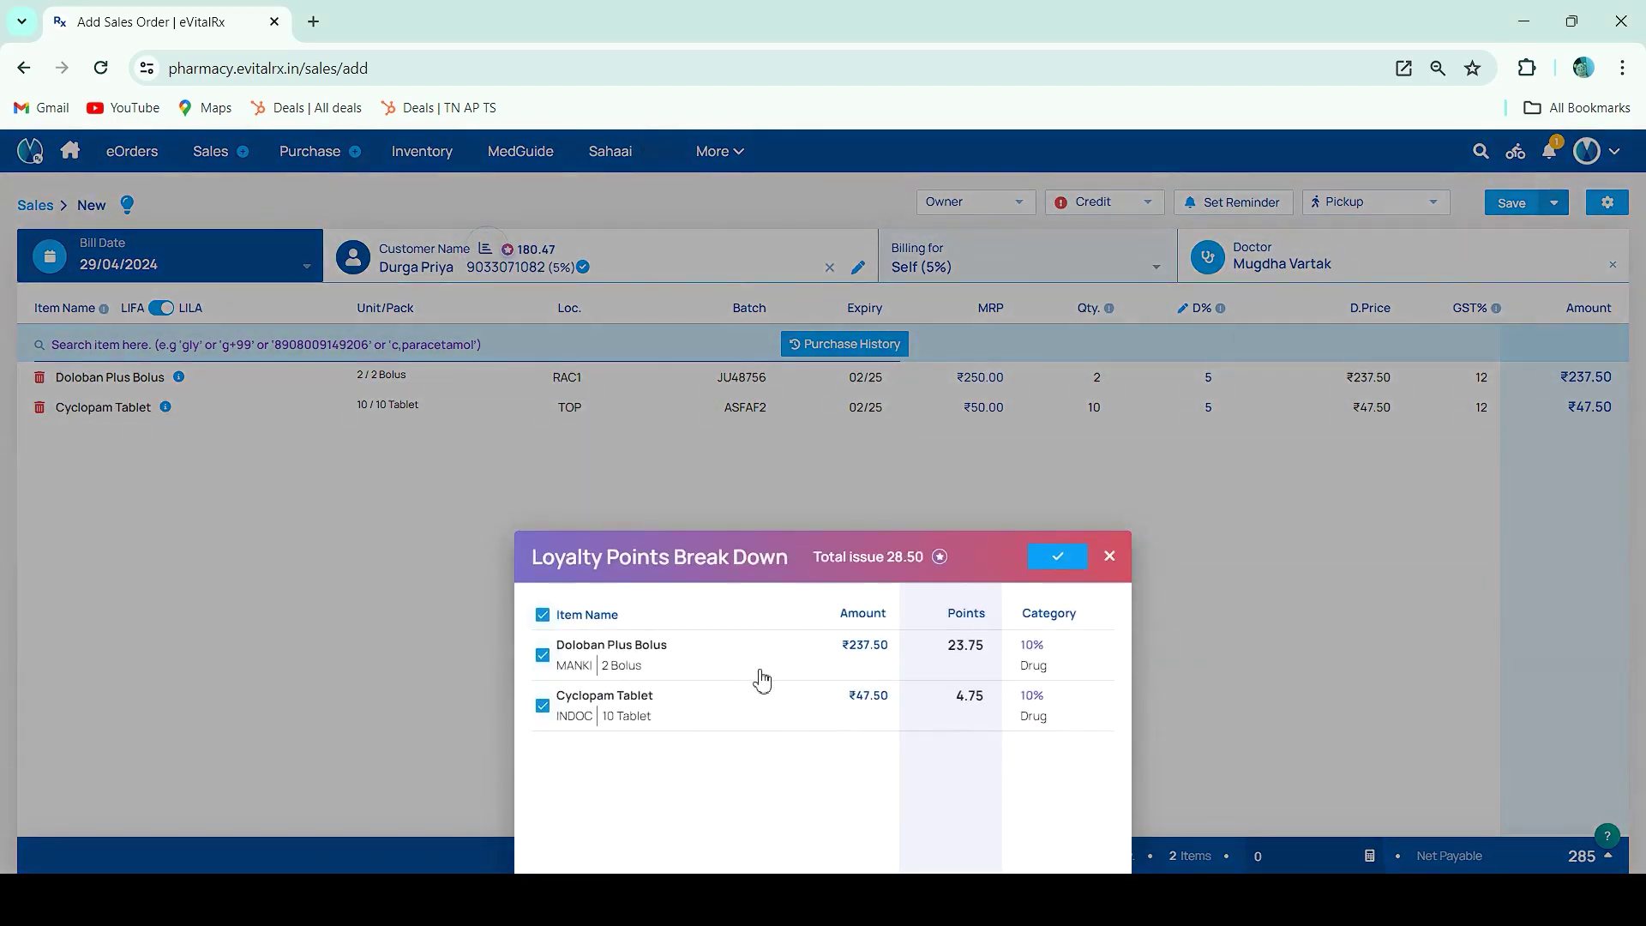
# Redeem 10 loyalty points against the bill in the invoice breakdown
pyautogui.click(1109, 566)
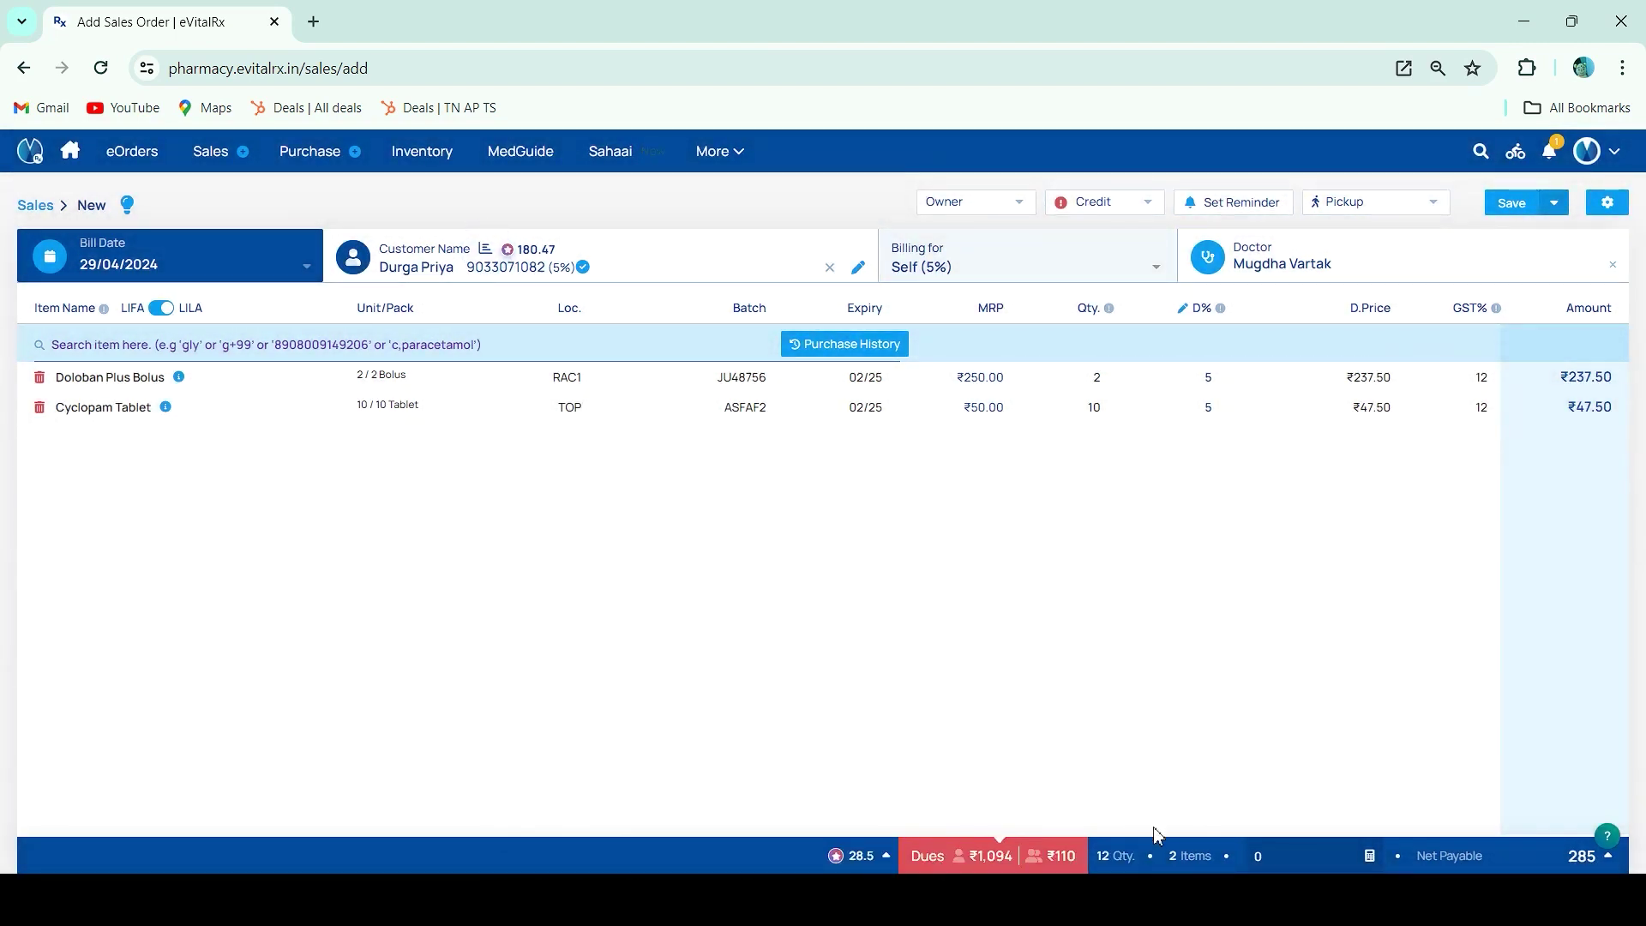
pyautogui.click(1187, 857)
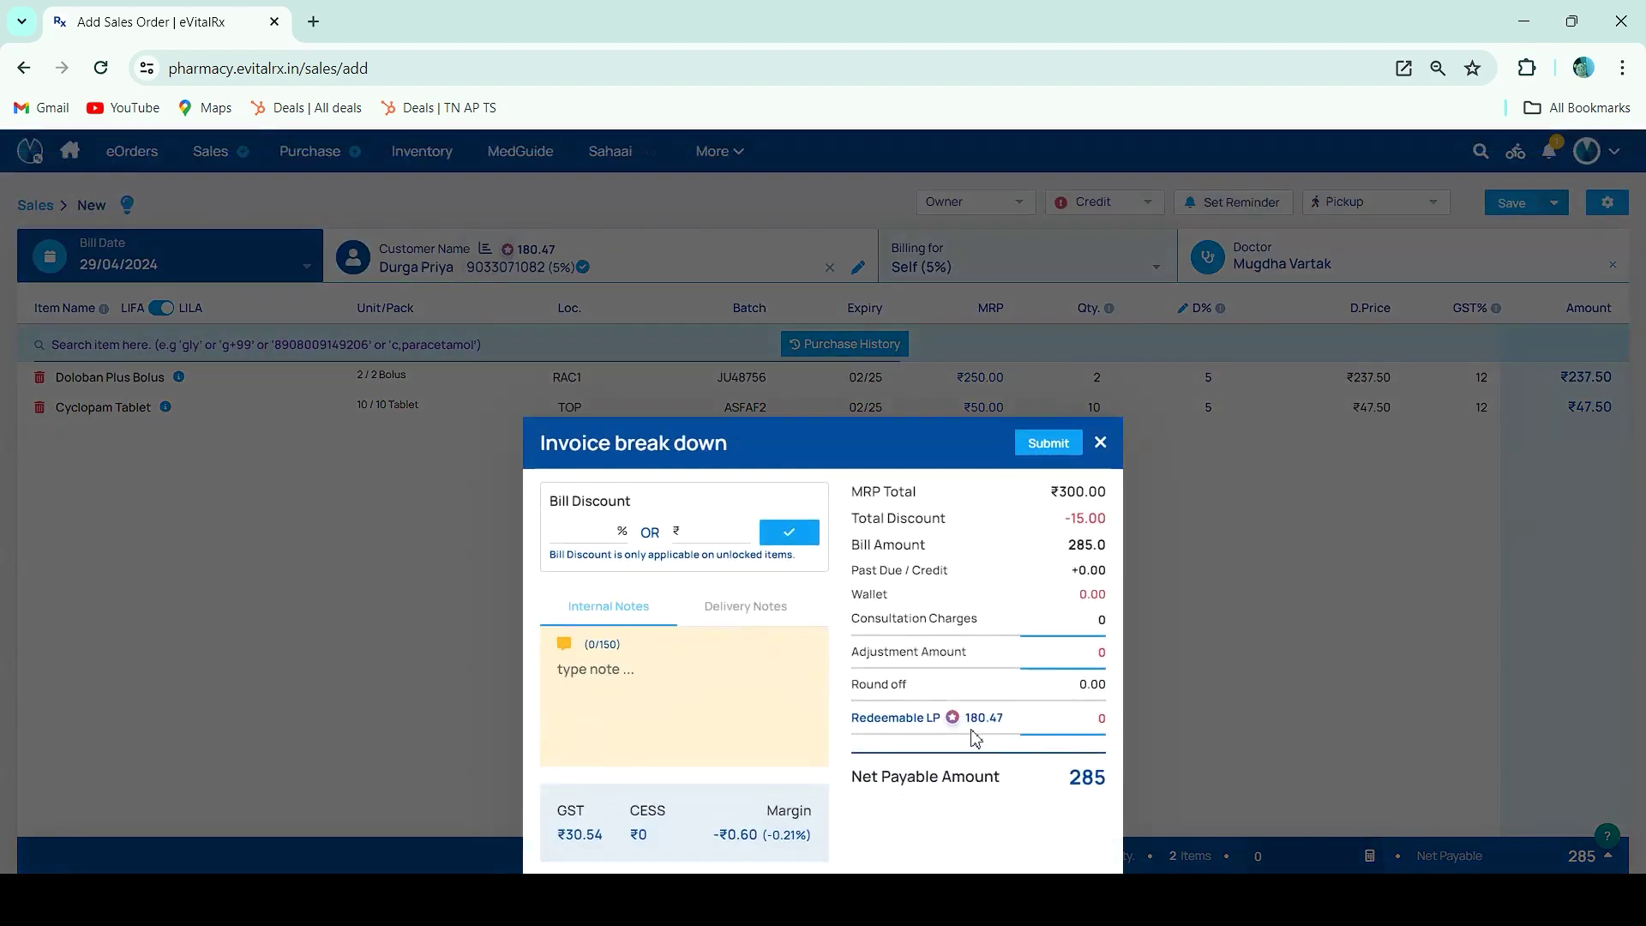
pyautogui.moveTo(986, 727)
pyautogui.click(1096, 722)
pyautogui.write('10')
pyautogui.click(1034, 454)
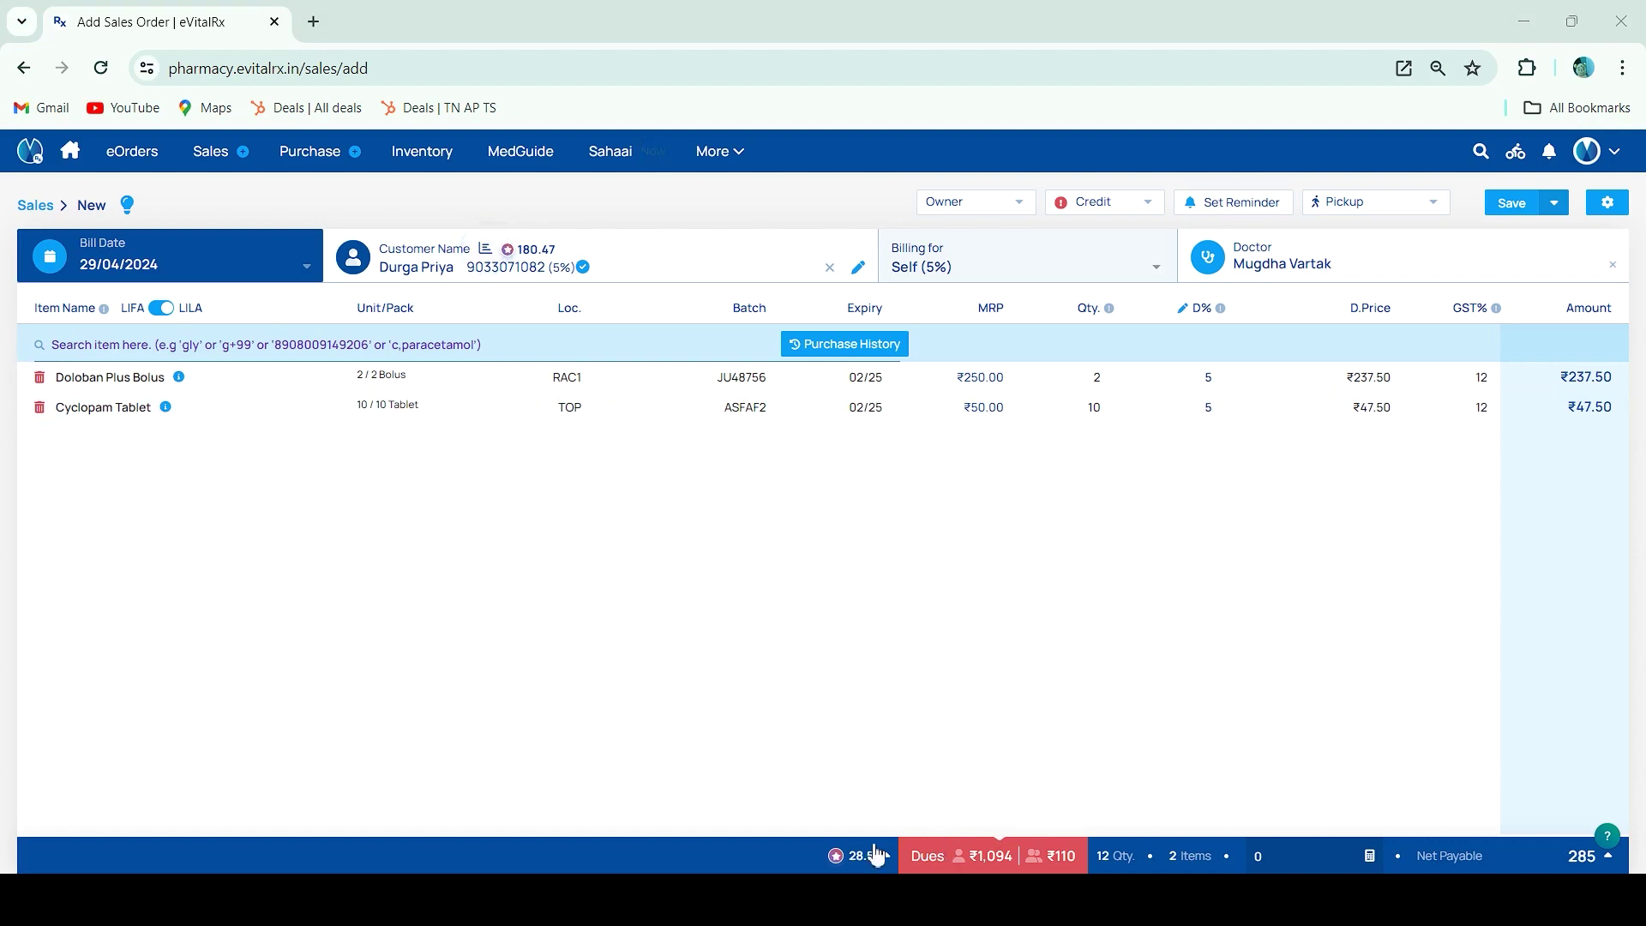
# Untick all items so no loyalty points are issued, then save the ₹285 bill
pyautogui.click(845, 859)
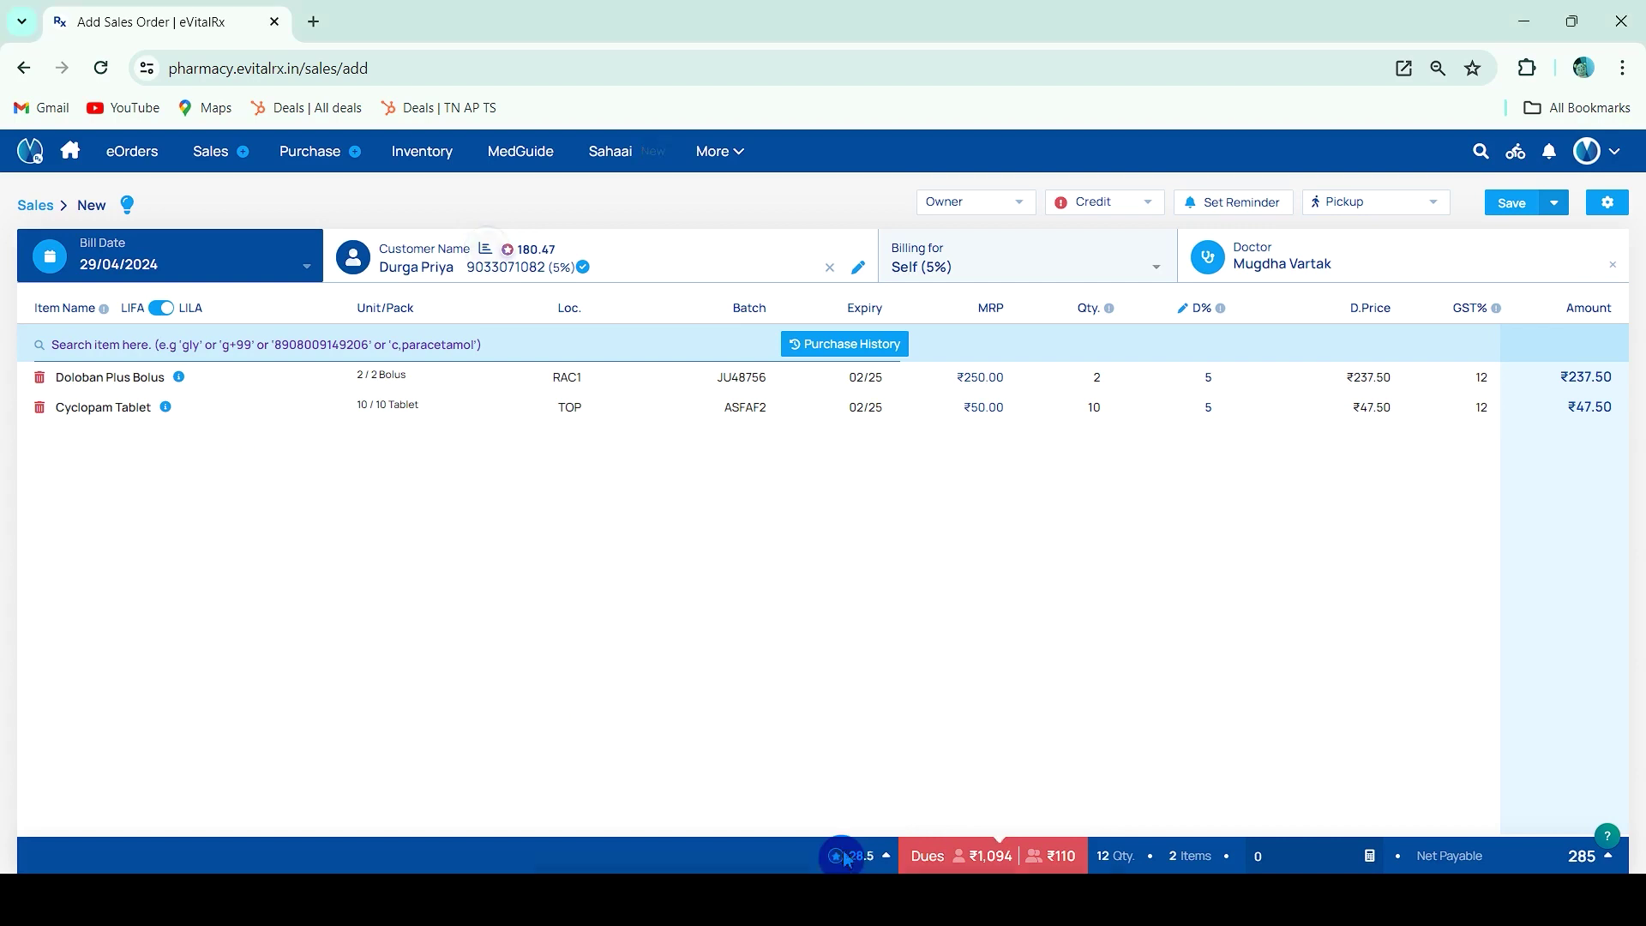
pyautogui.click(546, 617)
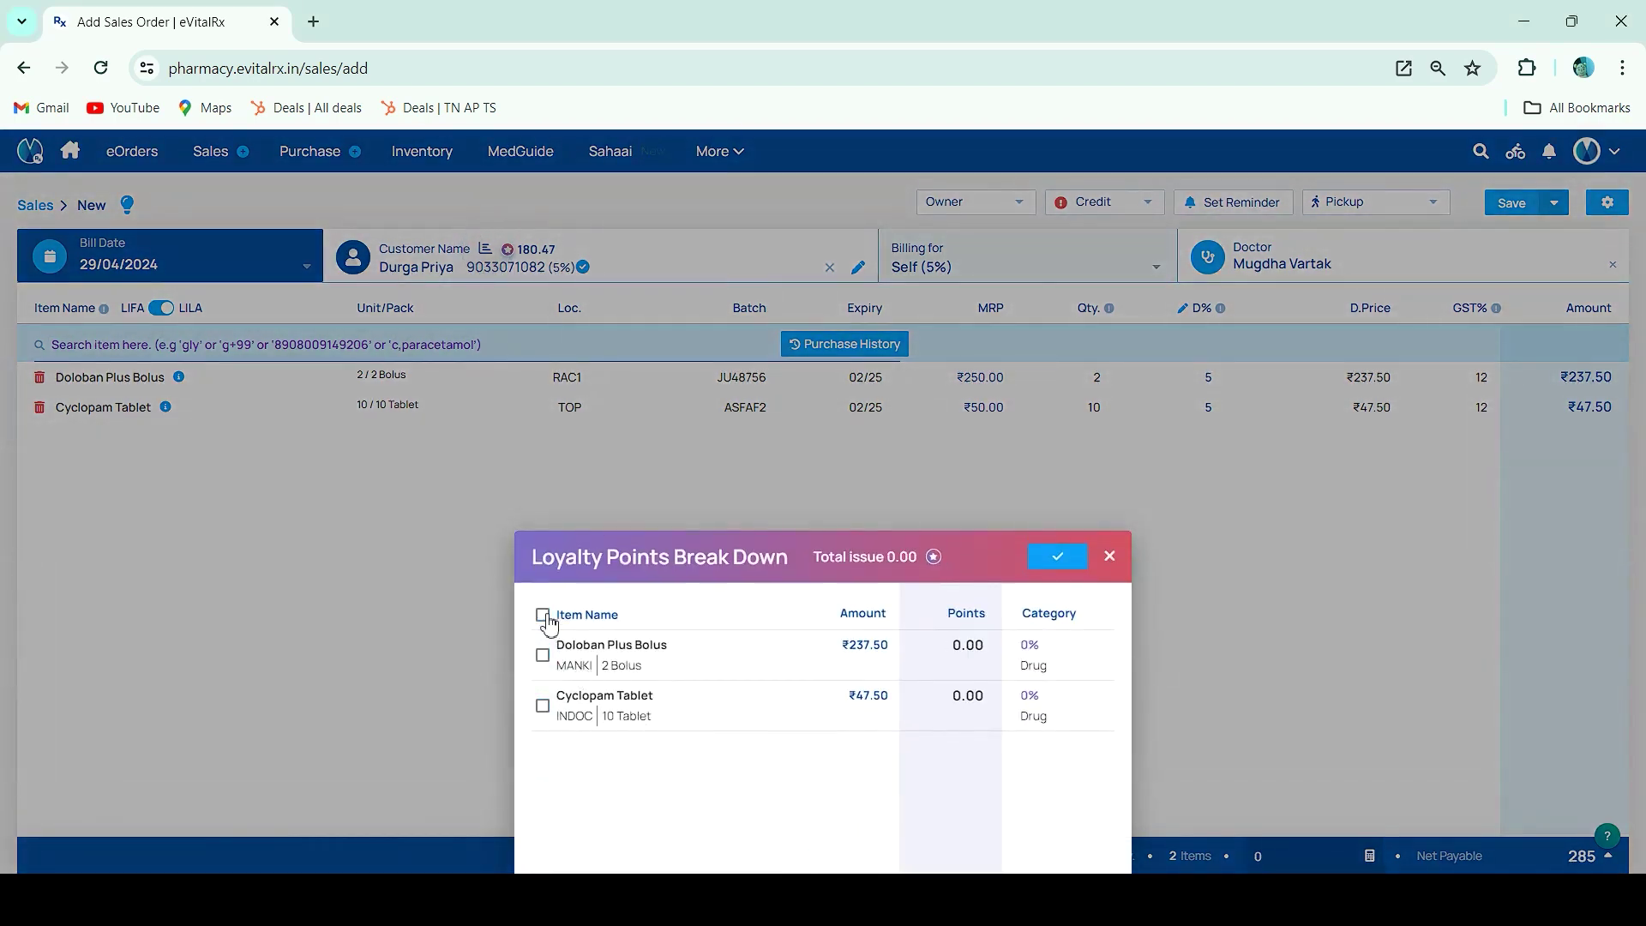
pyautogui.click(1039, 564)
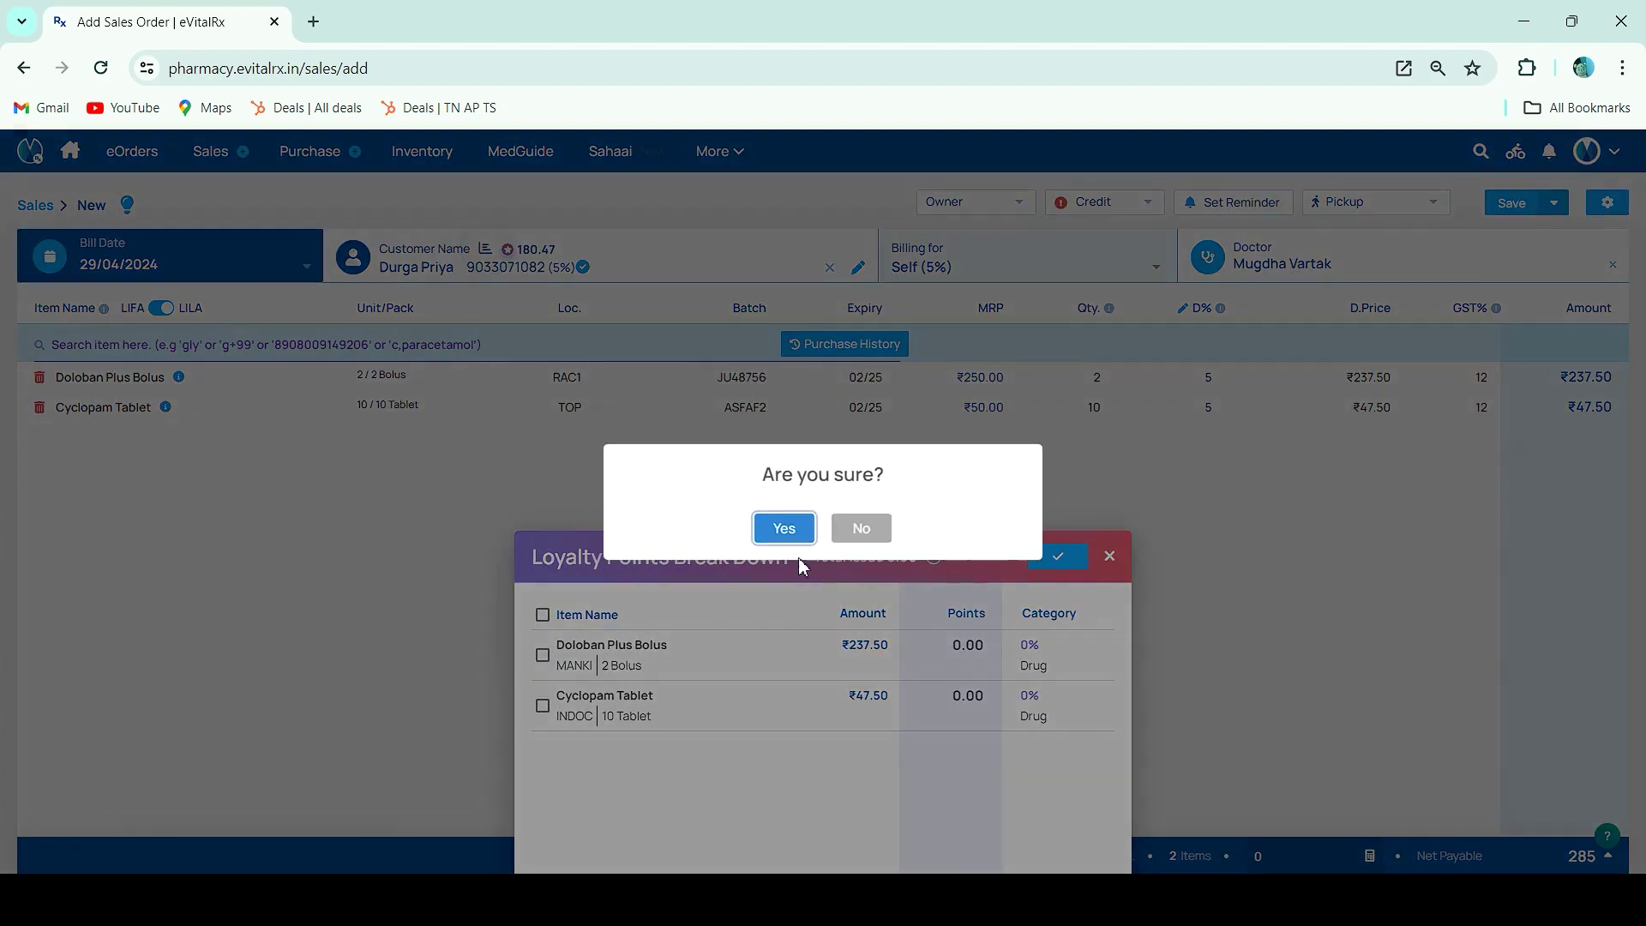
pyautogui.click(784, 528)
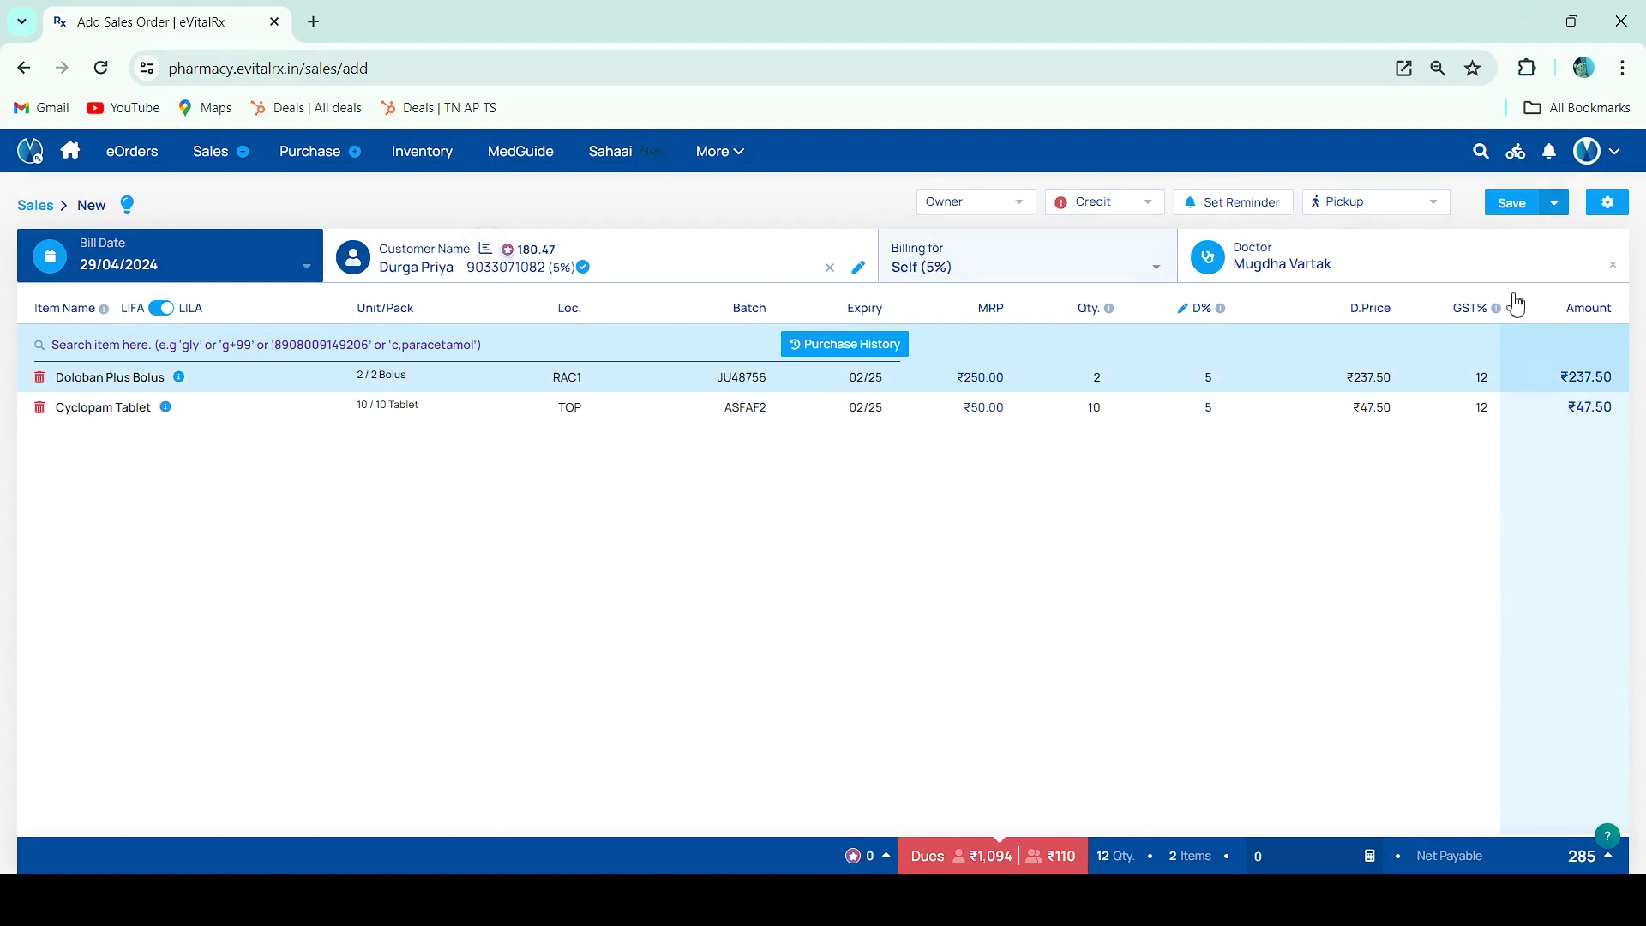
pyautogui.click(1501, 214)
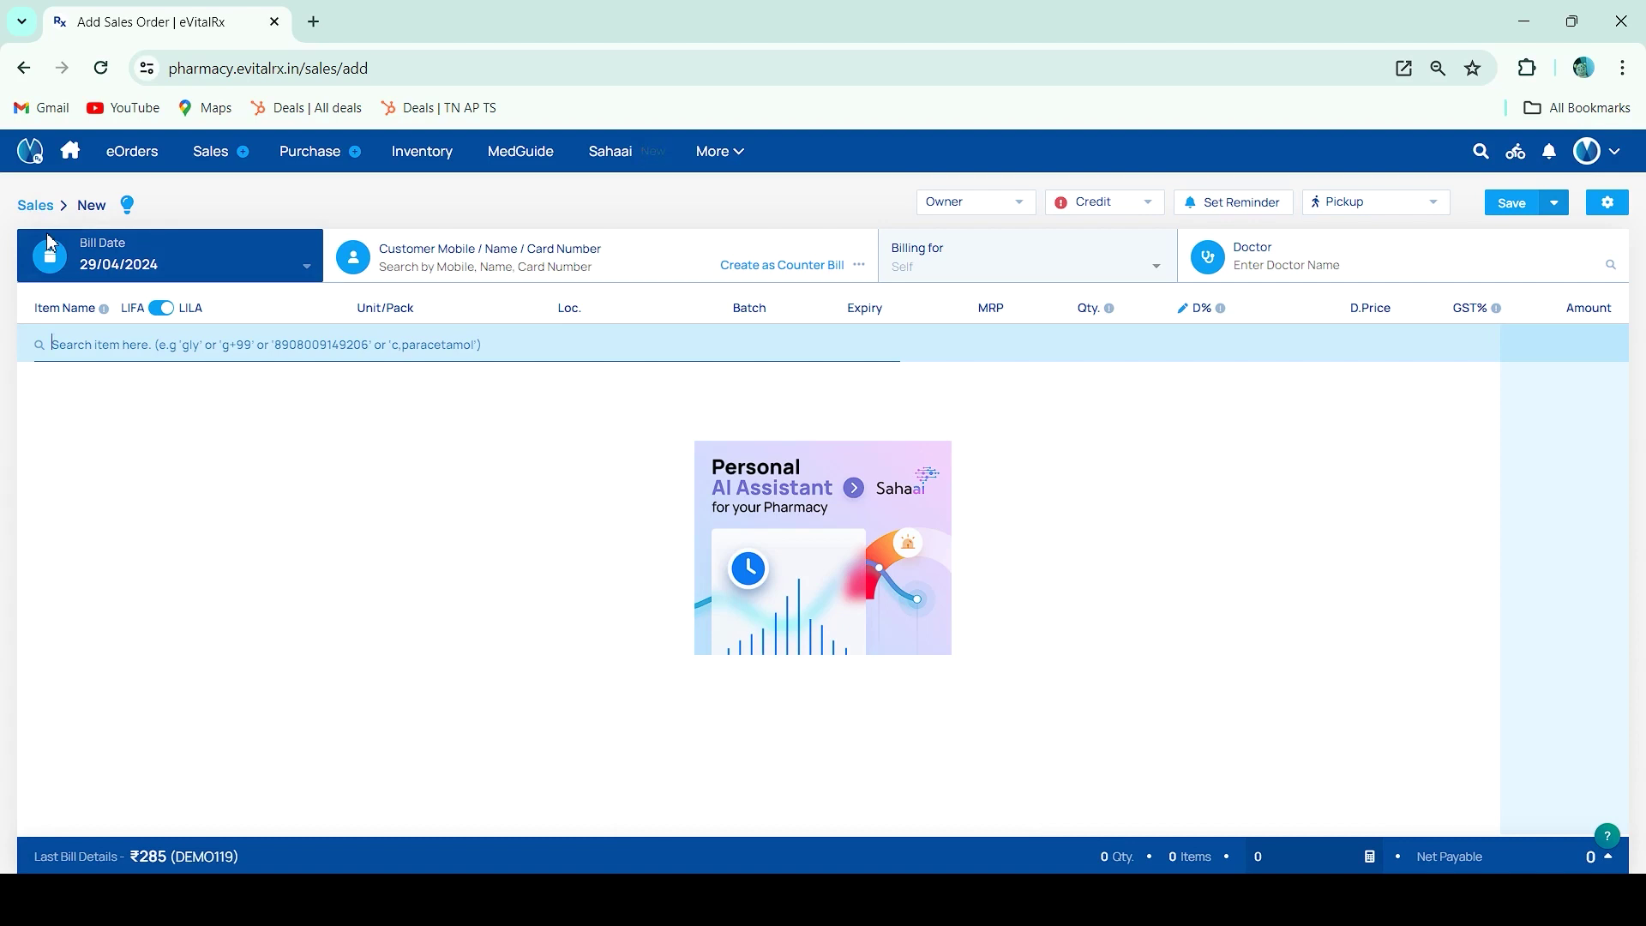
# Open the ₹60 bill from 29-04-24 and return both Cyclopam Tablet and Dolo-500 Tablet
pyautogui.moveTo(210, 156)
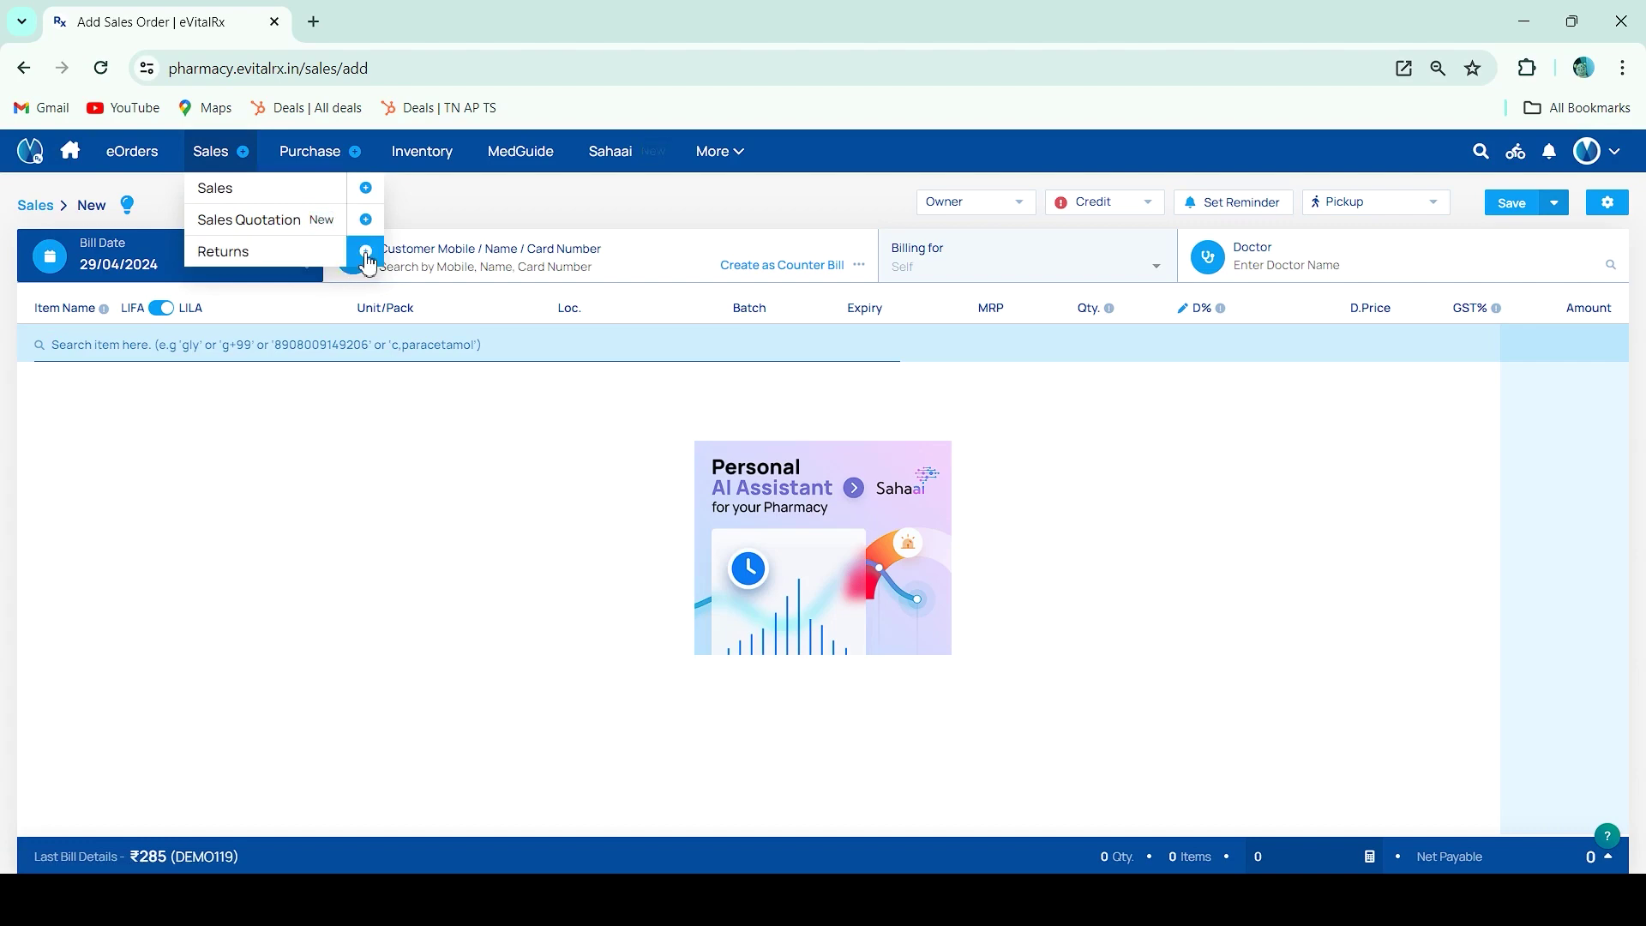
pyautogui.click(228, 192)
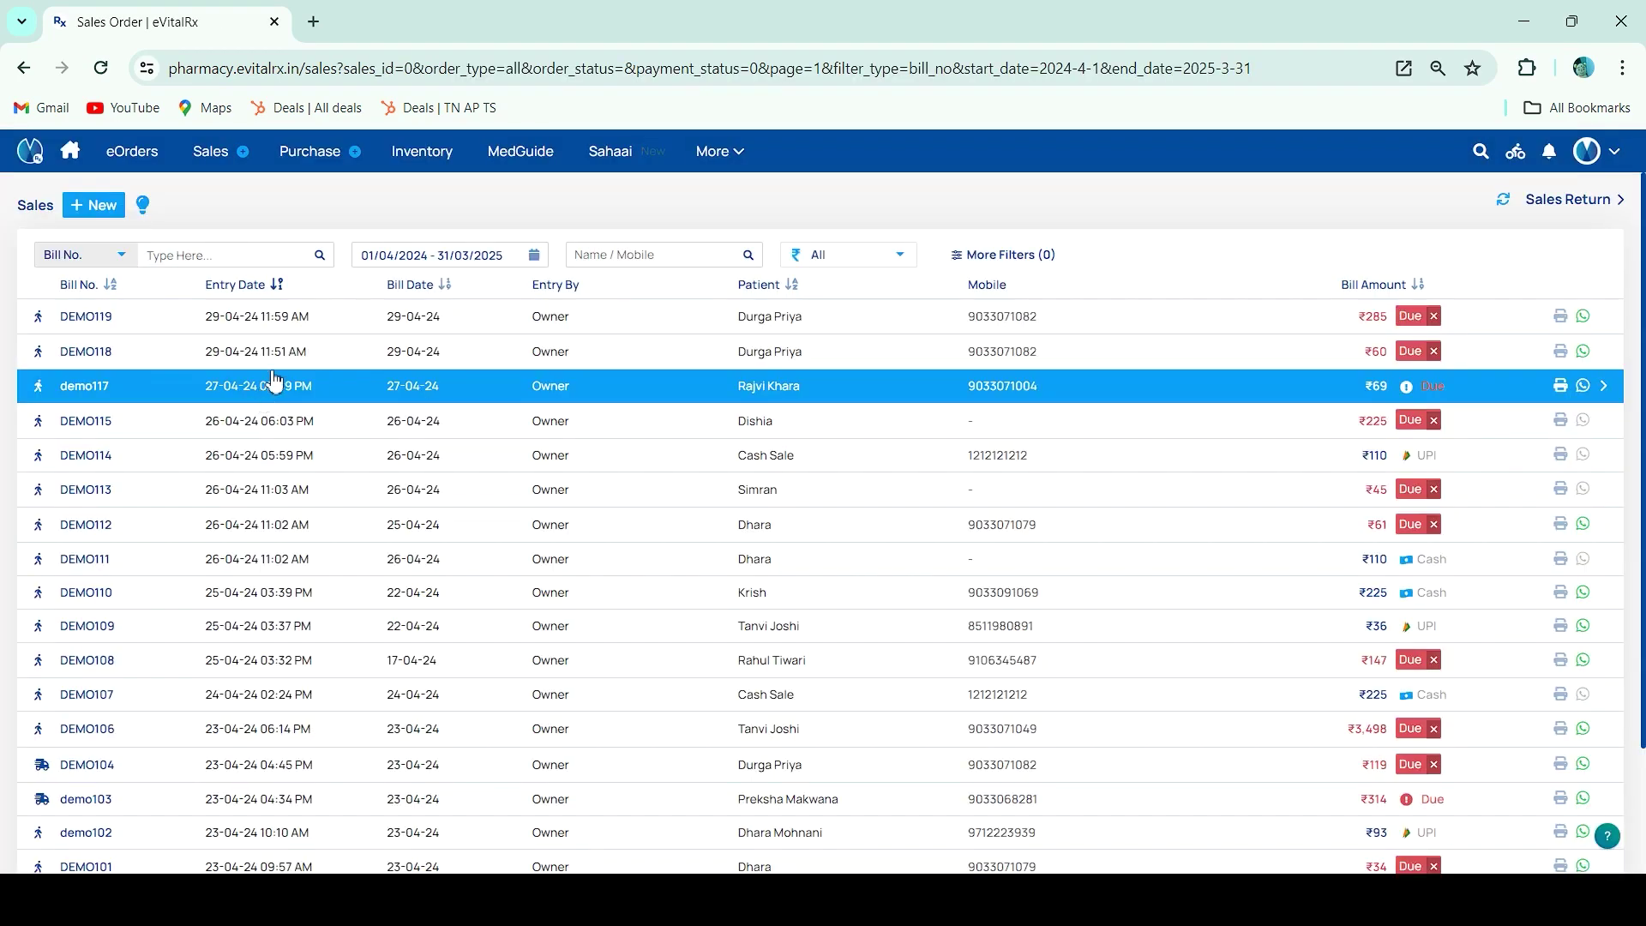
pyautogui.click(343, 365)
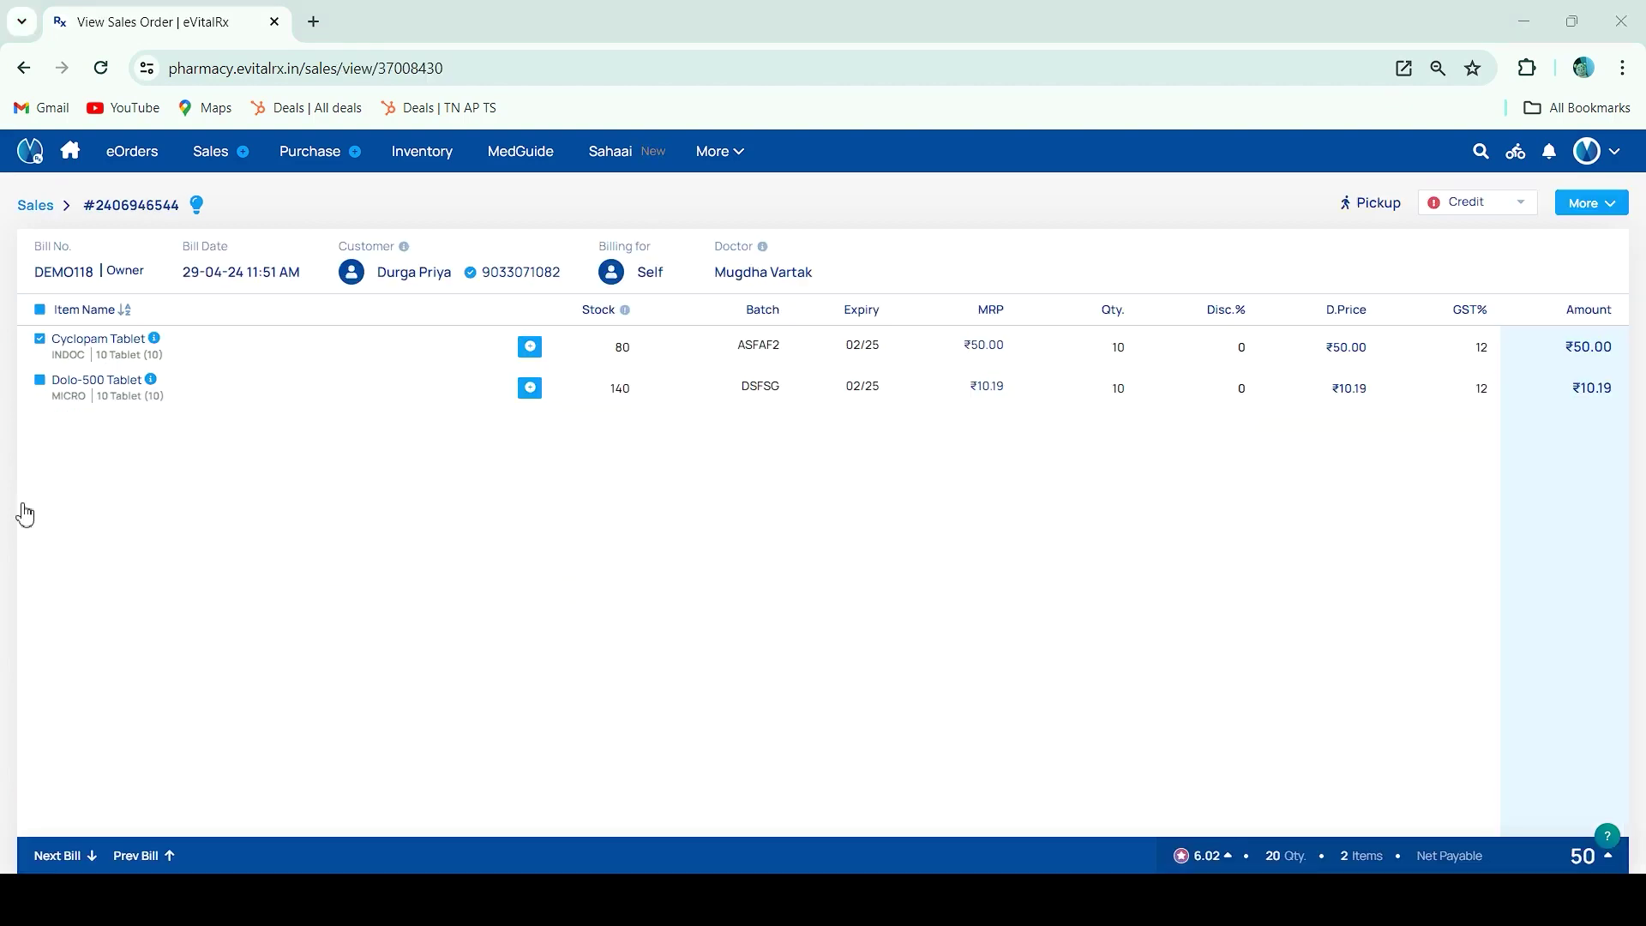
pyautogui.click(41, 341)
pyautogui.click(41, 380)
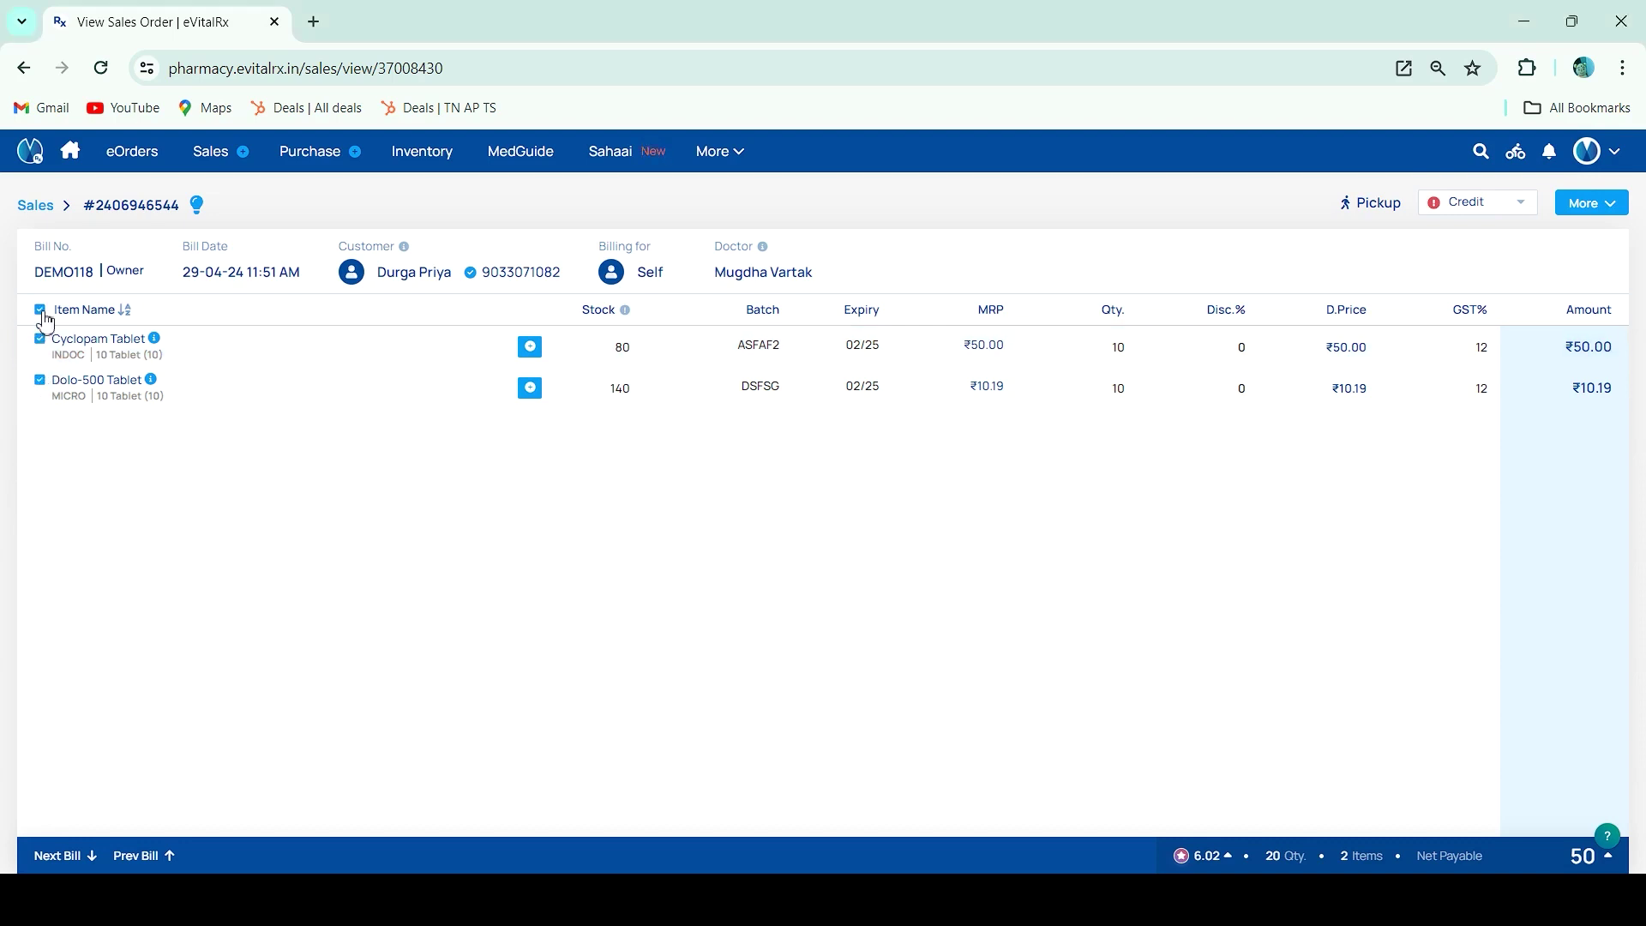
pyautogui.click(1594, 203)
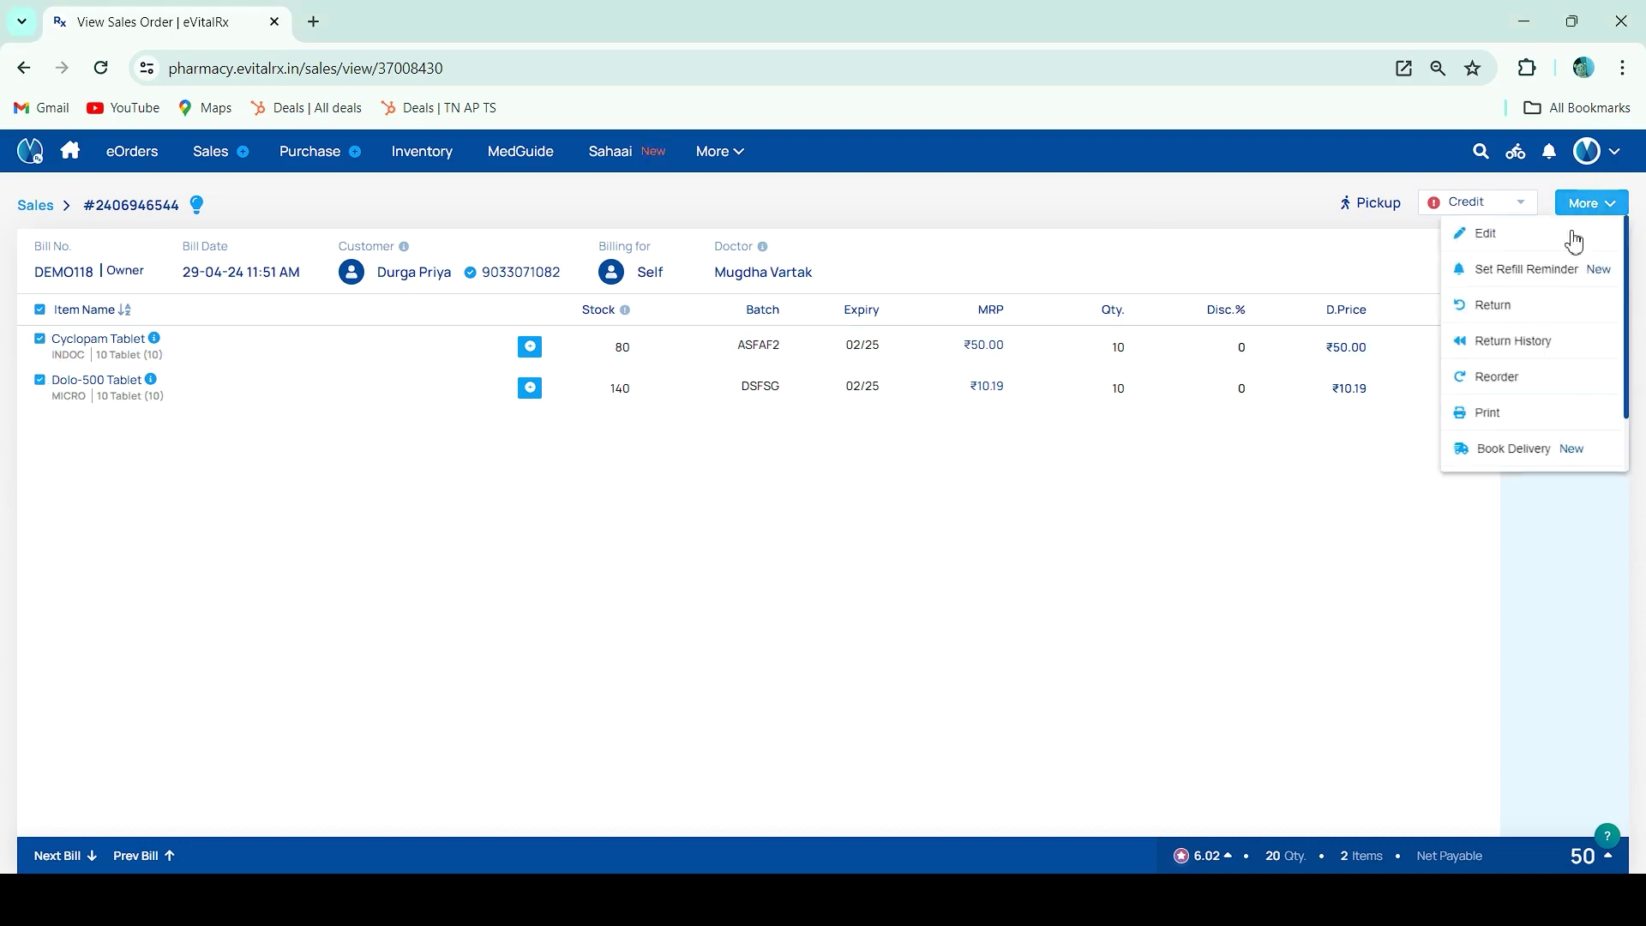
pyautogui.click(1496, 306)
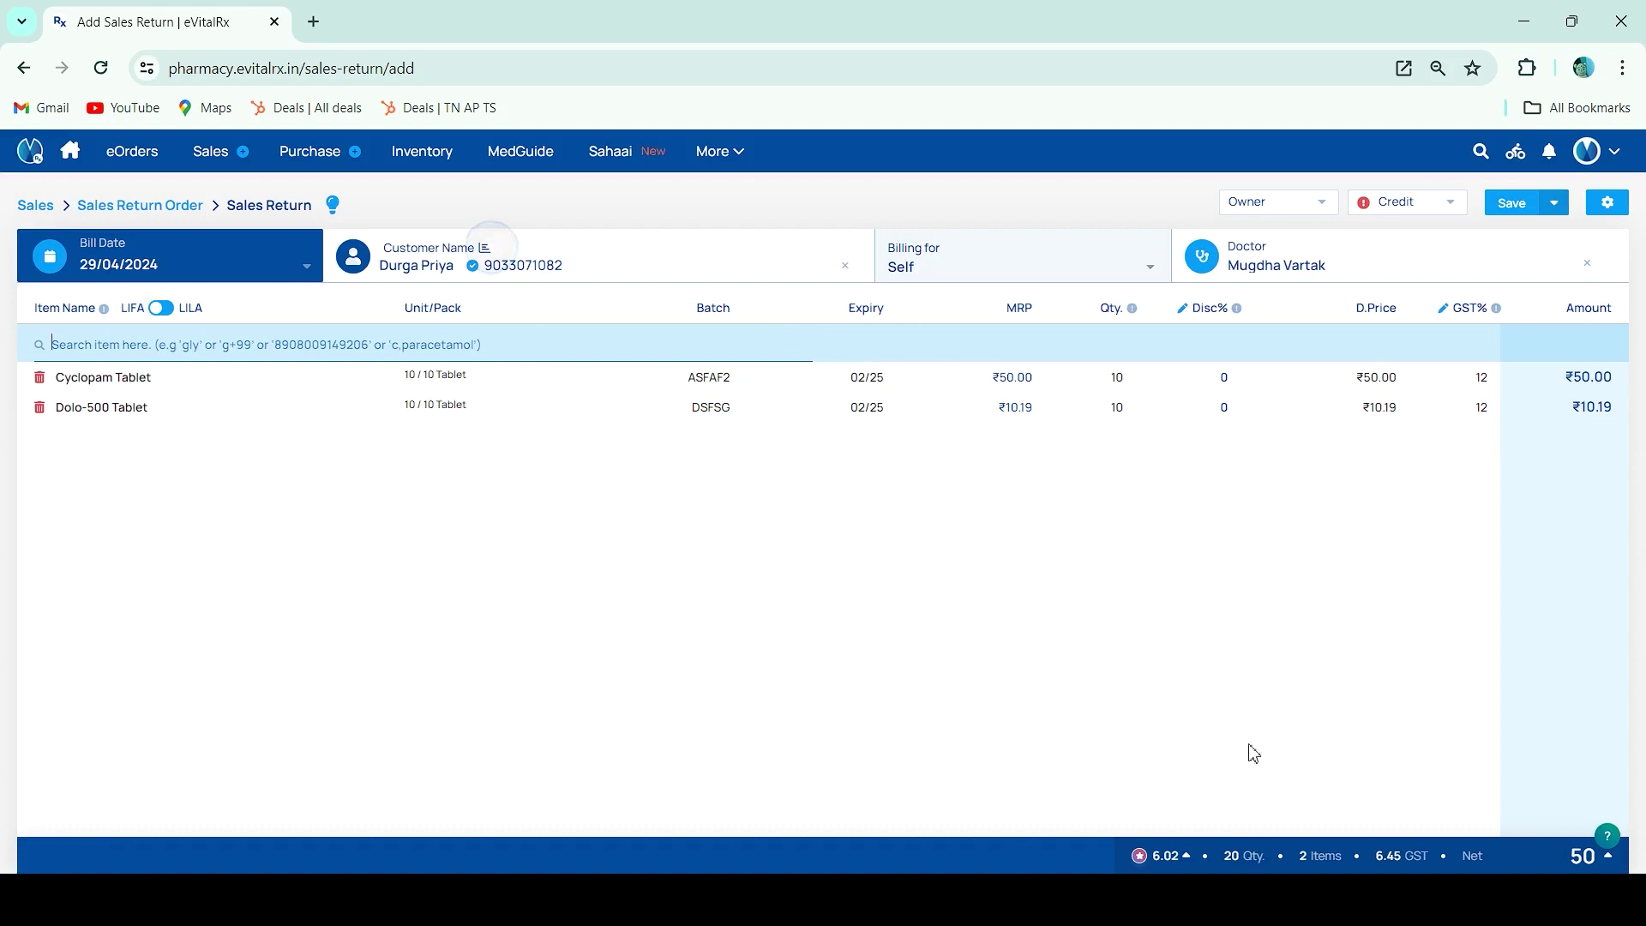
# Review the 6.02 revoked points, save the sales return, and open Cash Management
pyautogui.click(1159, 855)
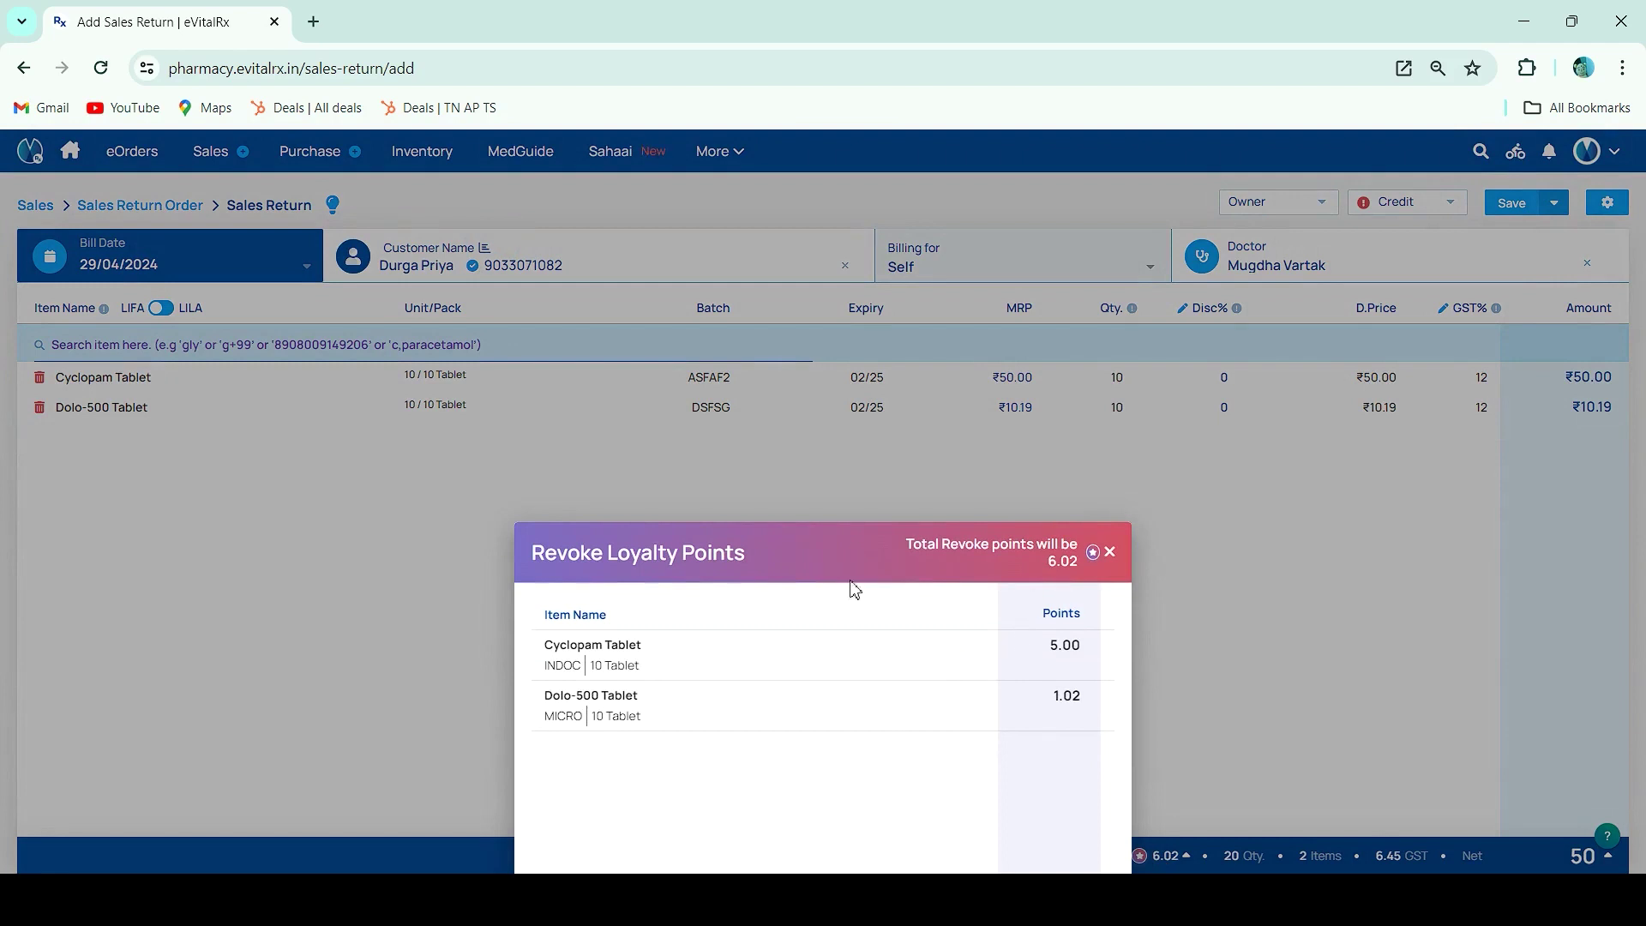
pyautogui.click(1110, 551)
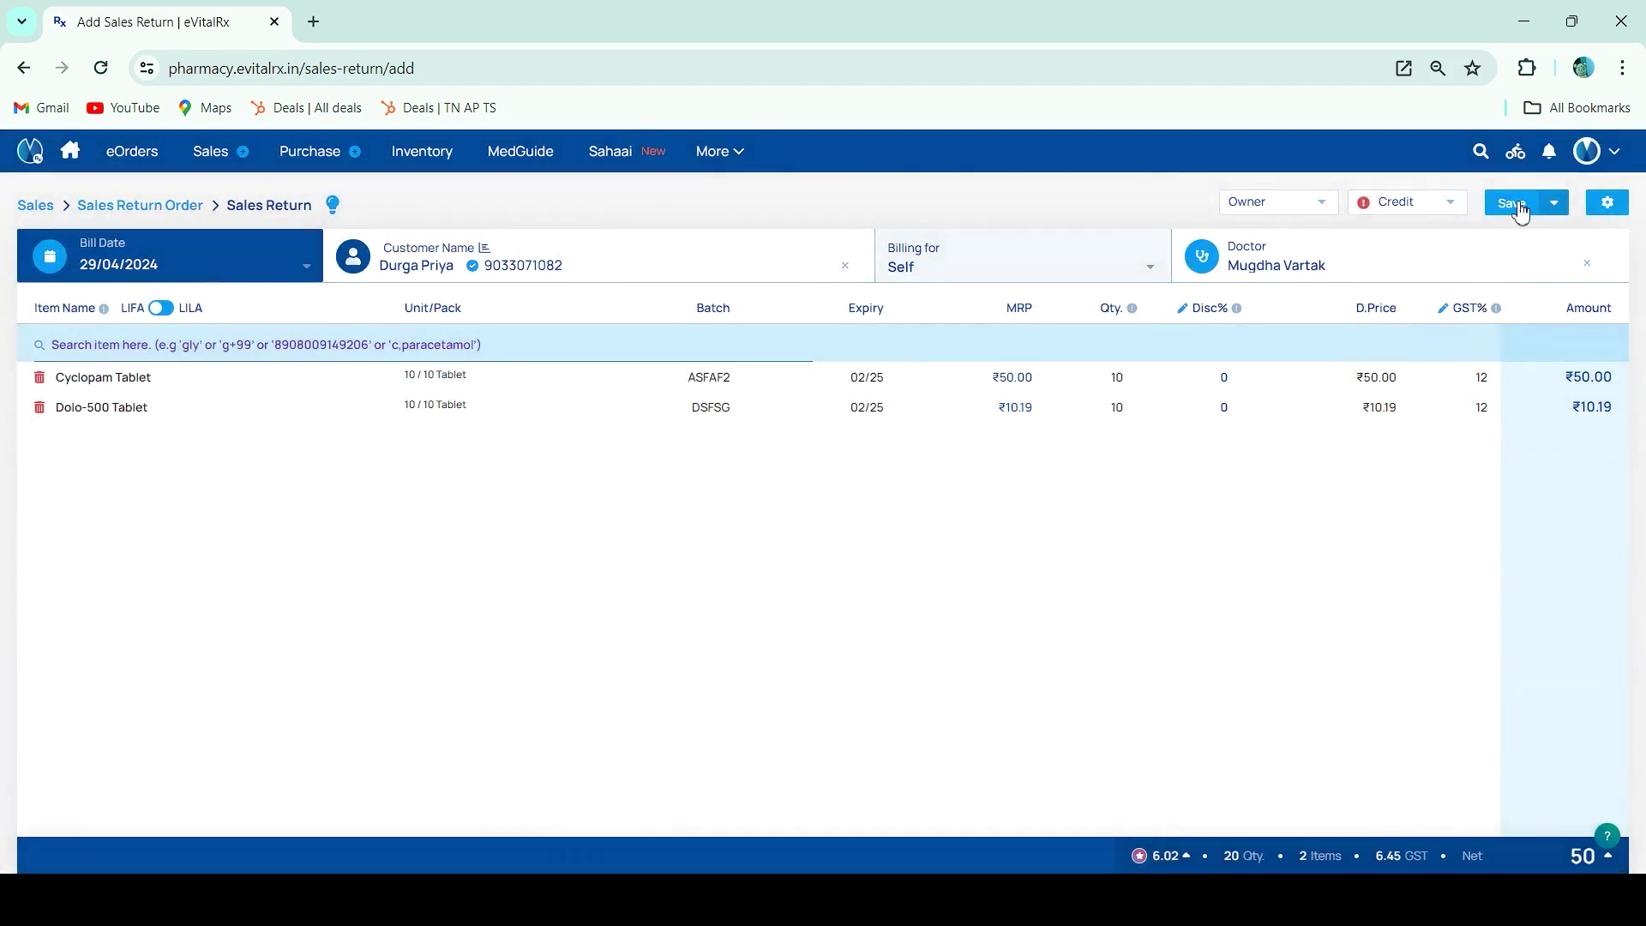
pyautogui.click(1519, 207)
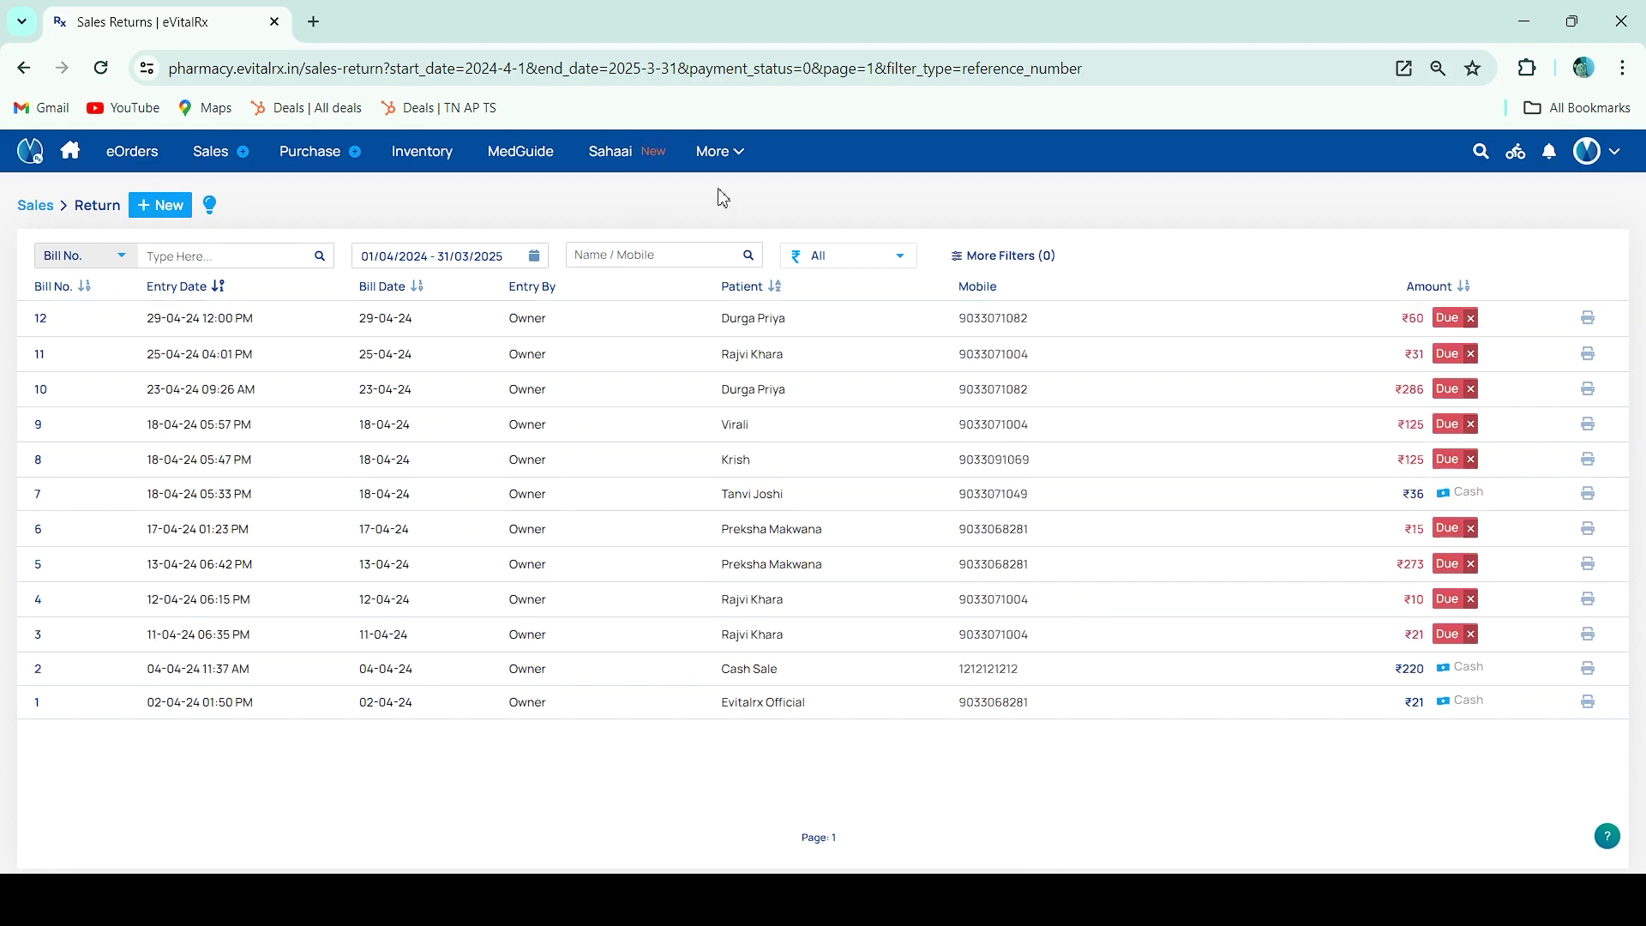
pyautogui.click(743, 163)
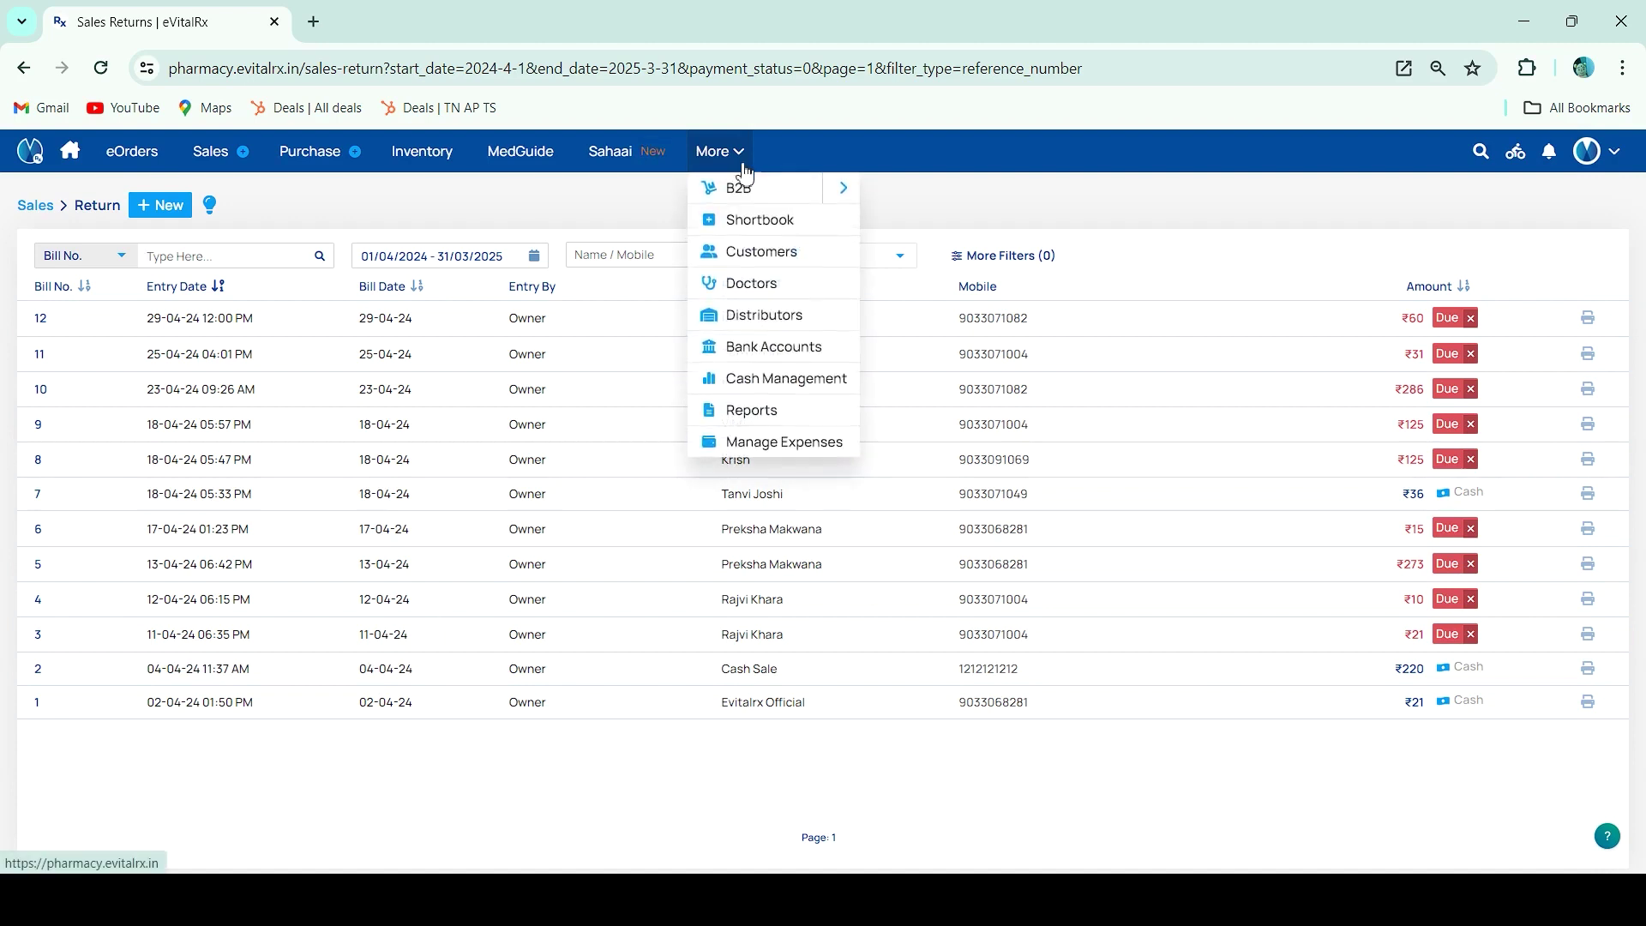
pyautogui.click(737, 380)
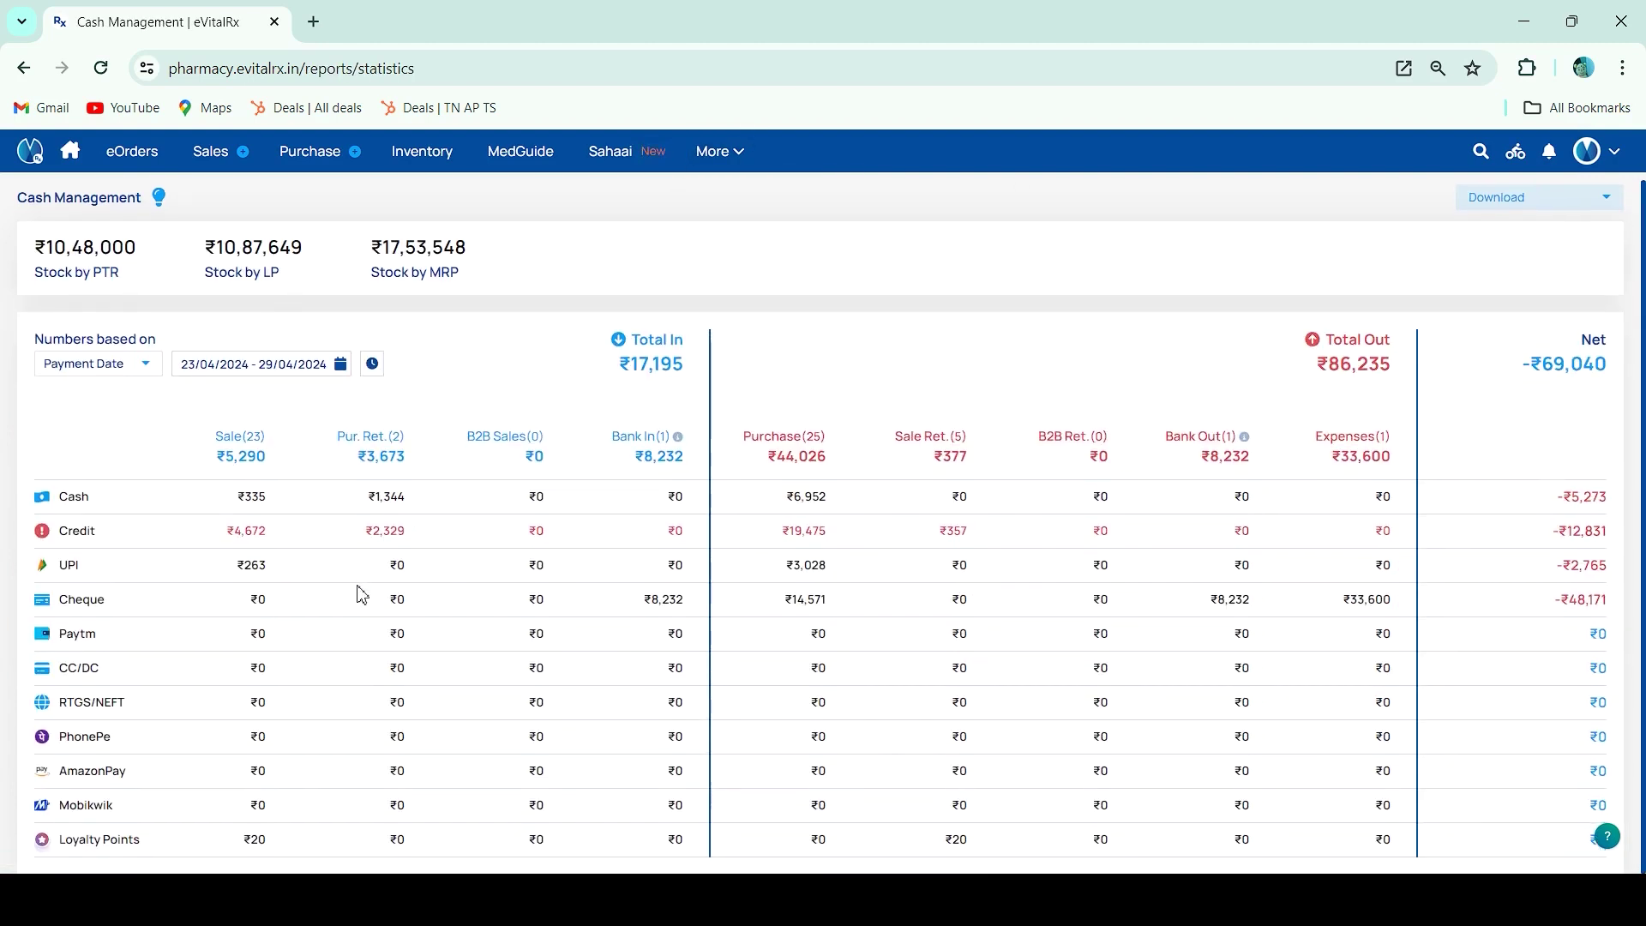